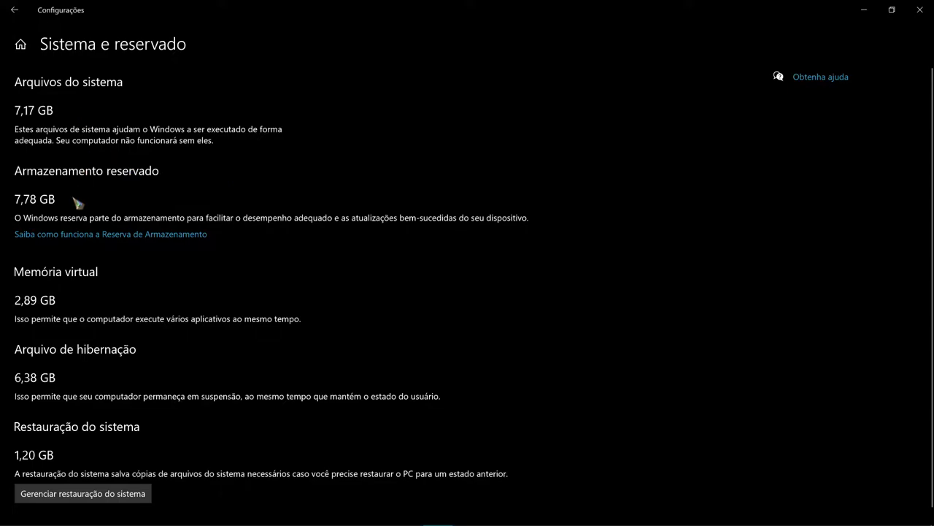
- Examine the system and reserved storage breakdown and go back to the Armazenamento overview
scroll(84, 226, "down", 1)
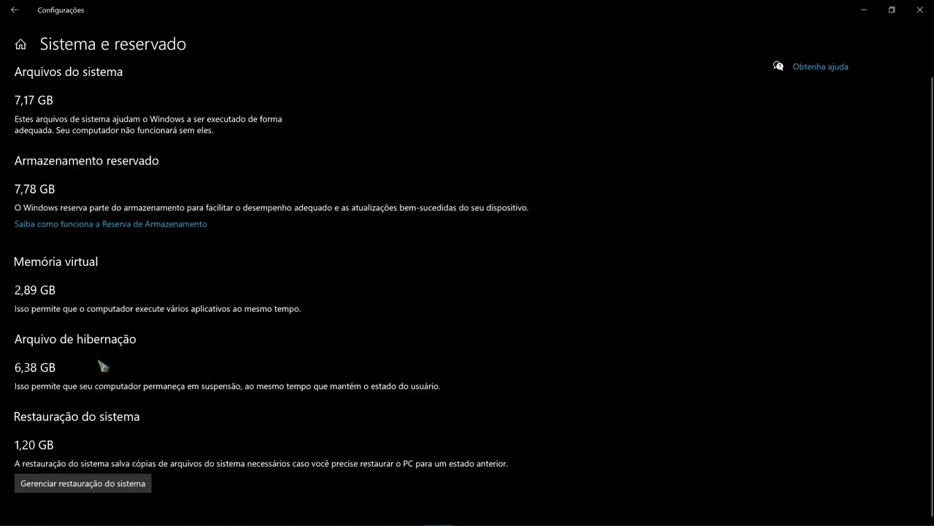
left_click(14, 10)
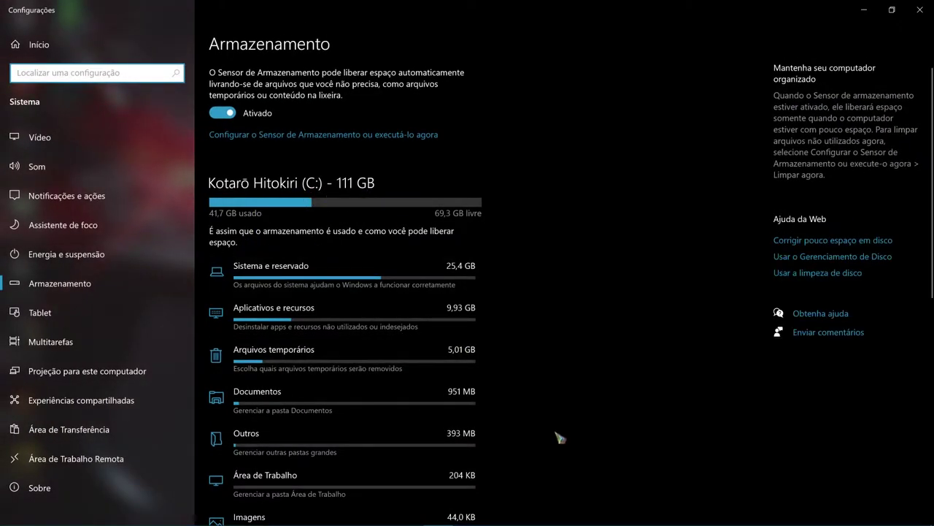
left_click(891, 9)
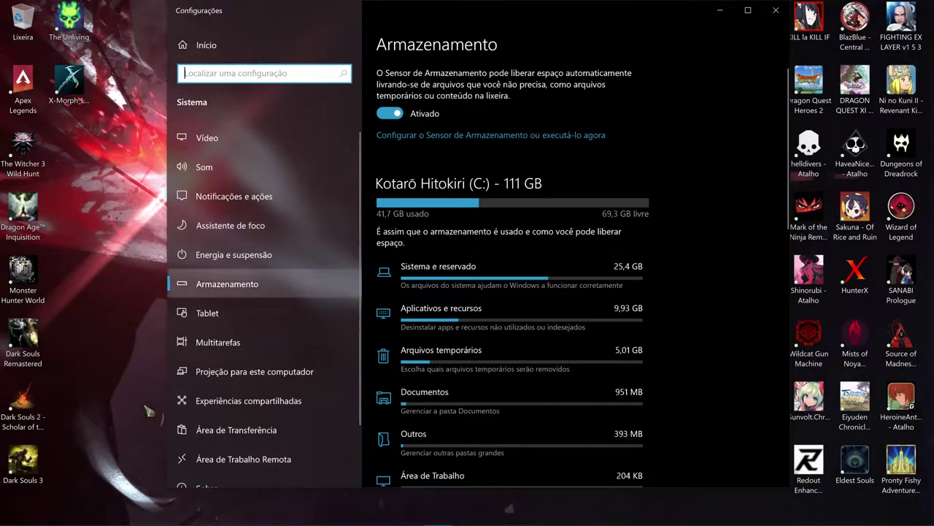
- Close Settings and try to turn off hibernation by running powercfg -h off in a regular PowerShell window
key("super+r")
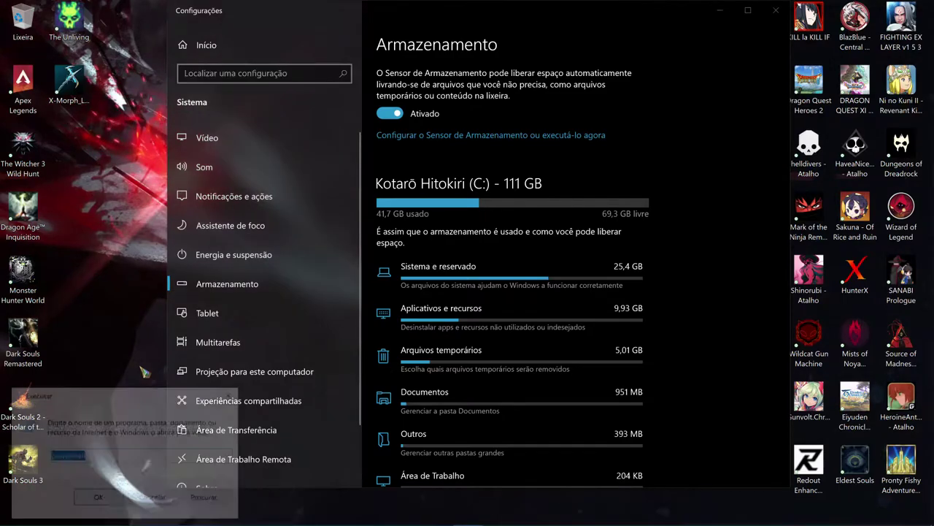
left_click(776, 10)
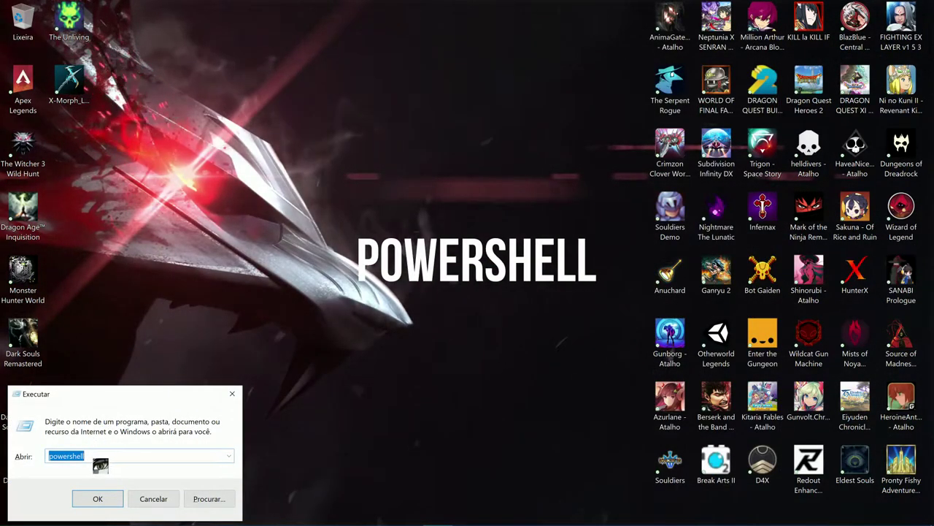
key("Return")
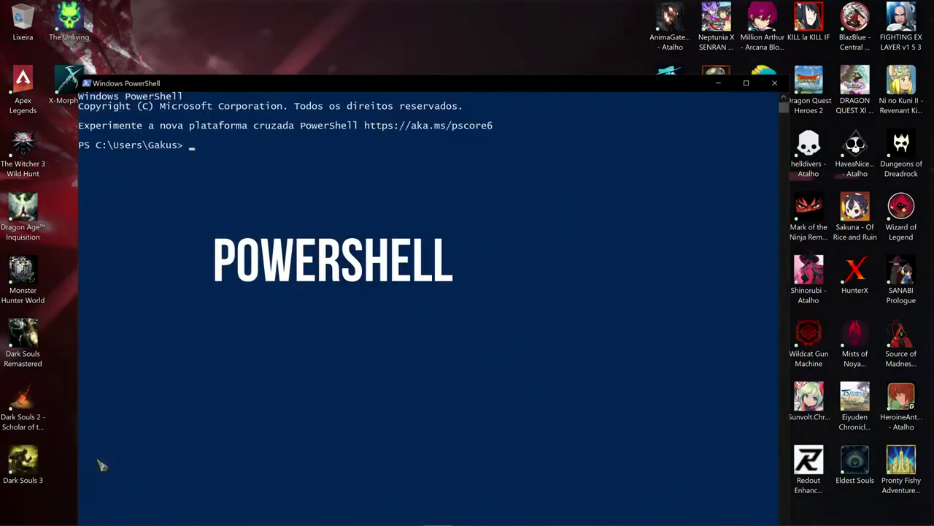
left_click_drag(345, 87, 312, 17)
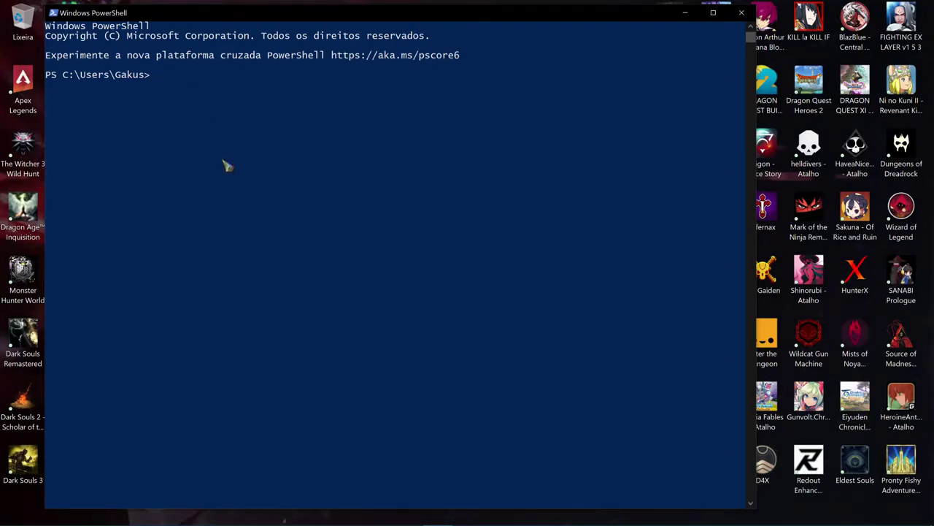
type("powercfg -h off")
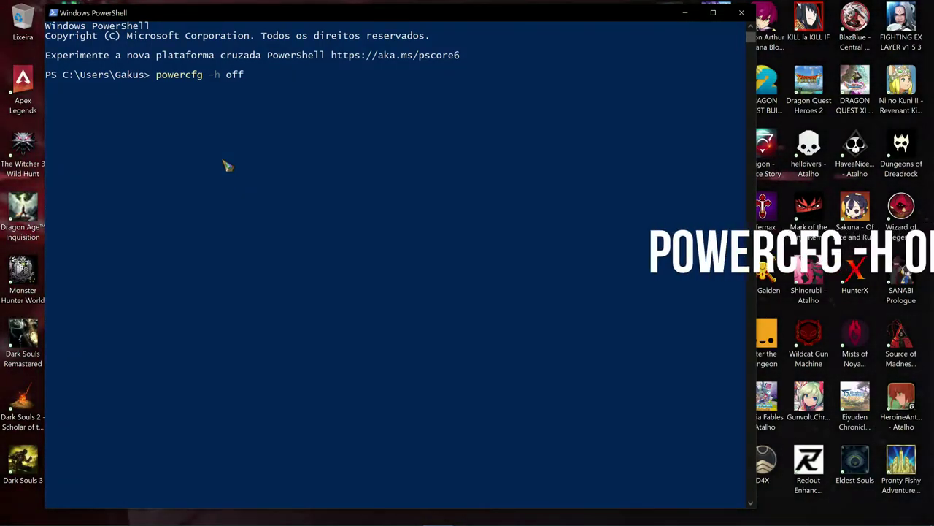
key("Return")
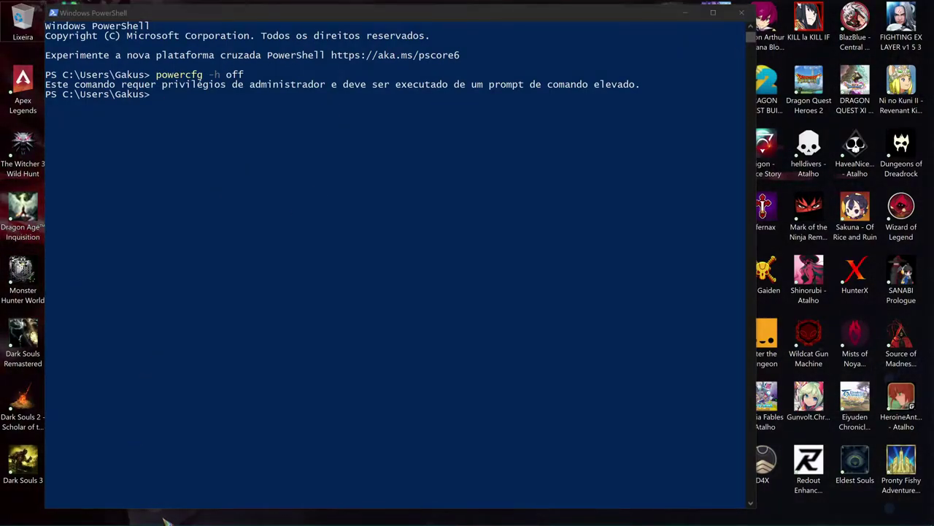
key("super+r")
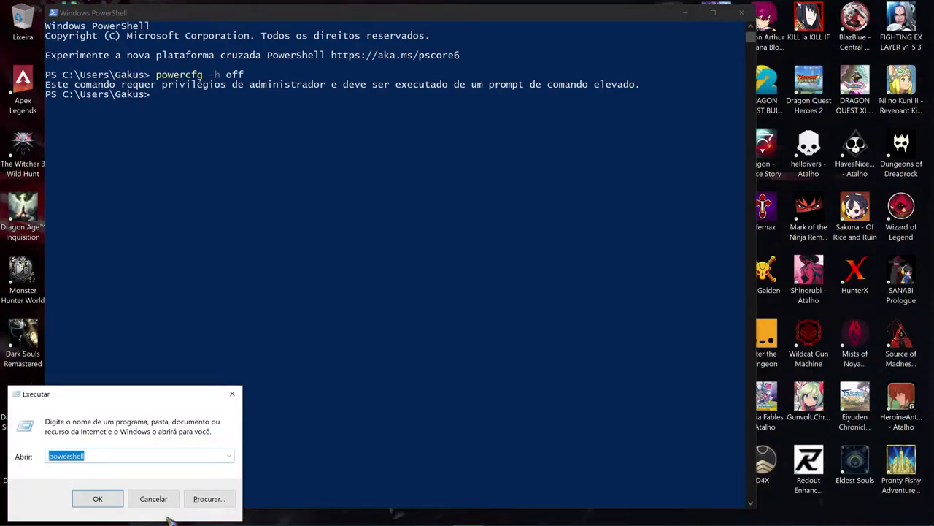
left_click(205, 502)
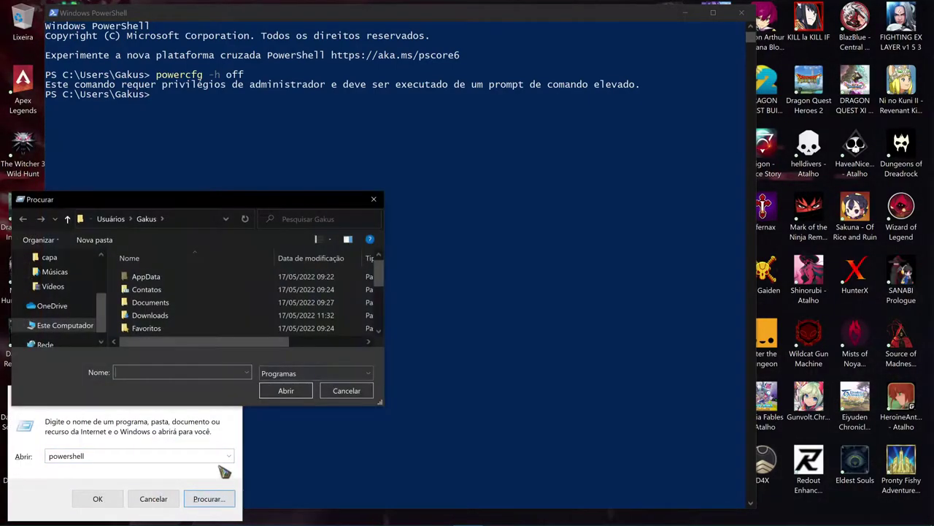
left_click(373, 198)
double_click(102, 455)
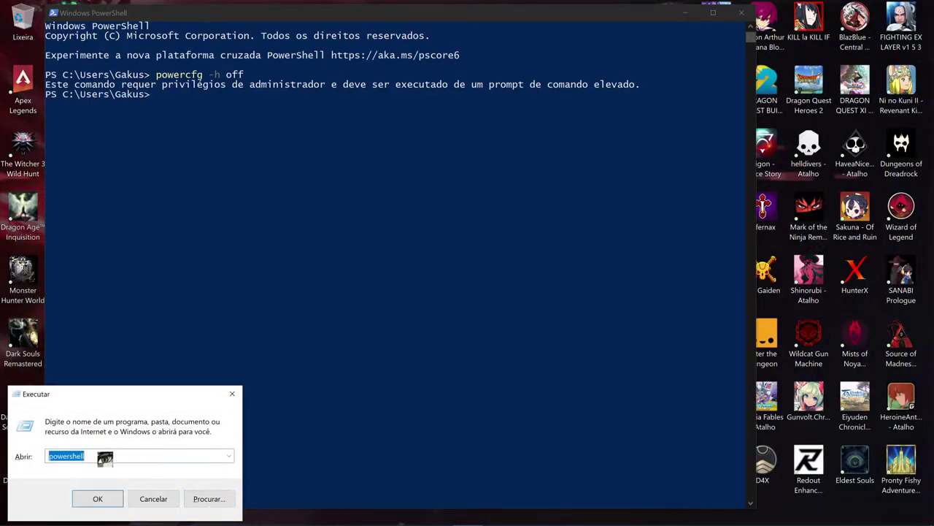
left_click(233, 393)
- Launch Windows PowerShell as administrator and close the non-elevated PowerShell window
left_click(15, 513)
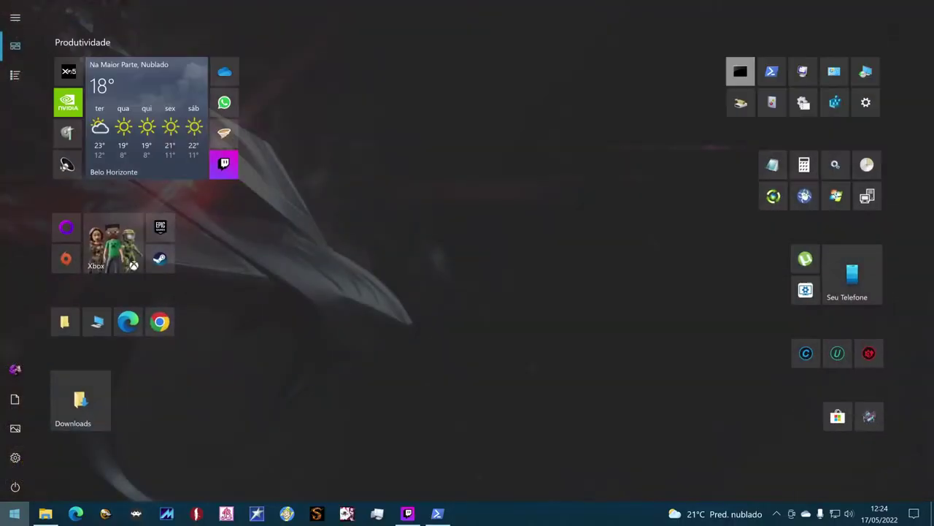
type("powe")
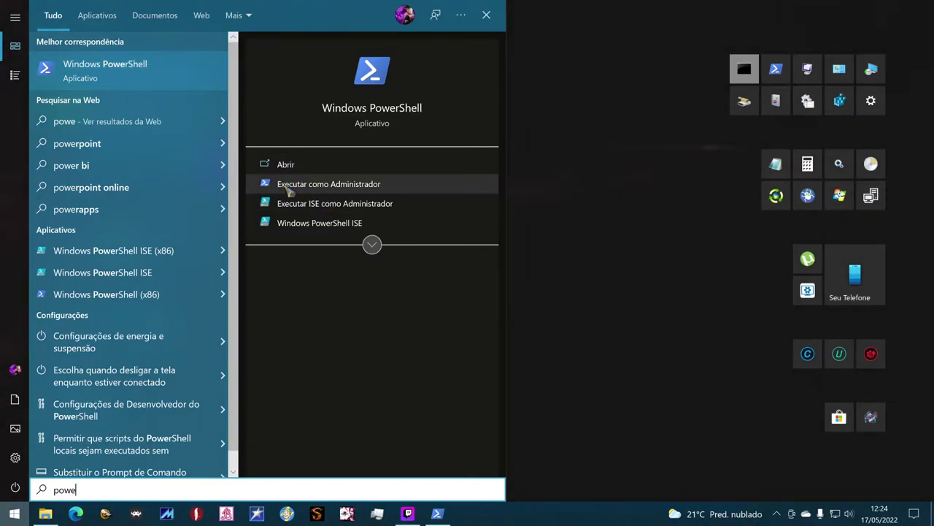
left_click(333, 185)
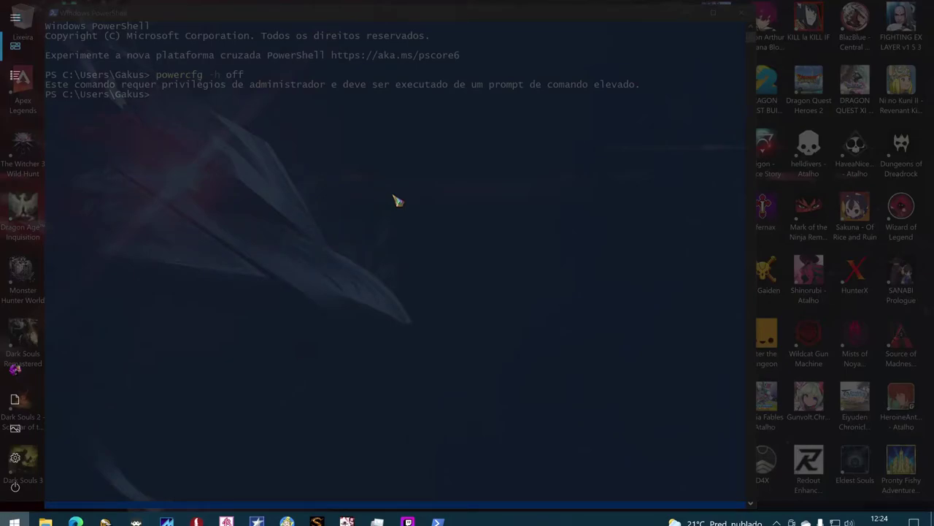
left_click(424, 372)
left_click(741, 12)
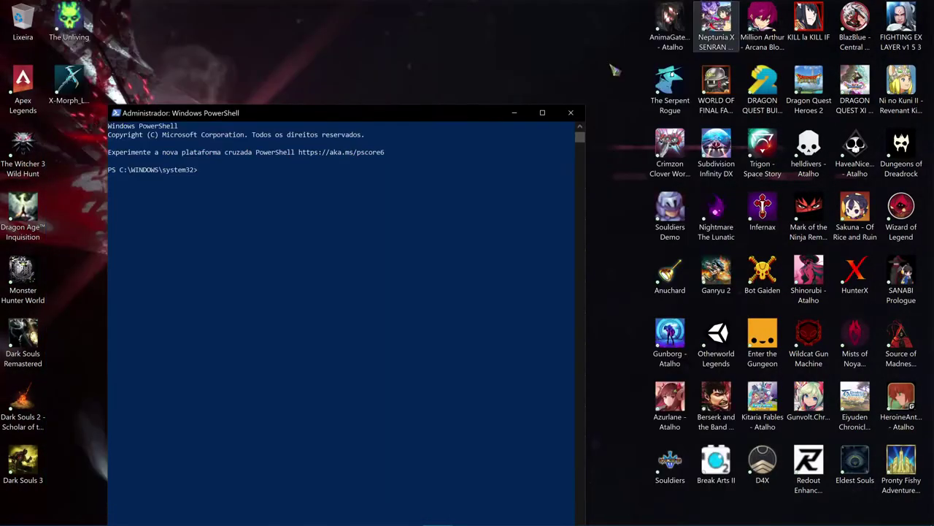
- Turn off hibernation by running powercfg -h off in the administrator PowerShell, and close its window
left_click_drag(309, 113, 322, 43)
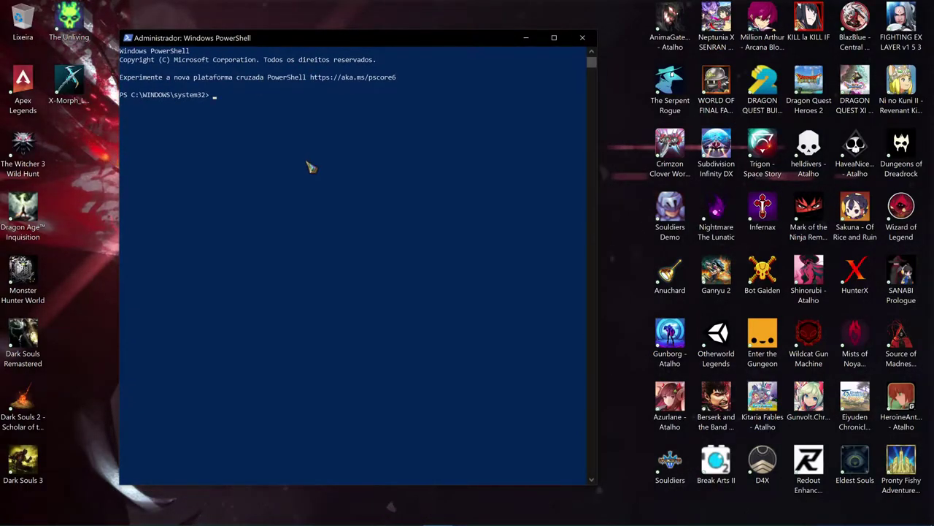
type("powercfg -h off")
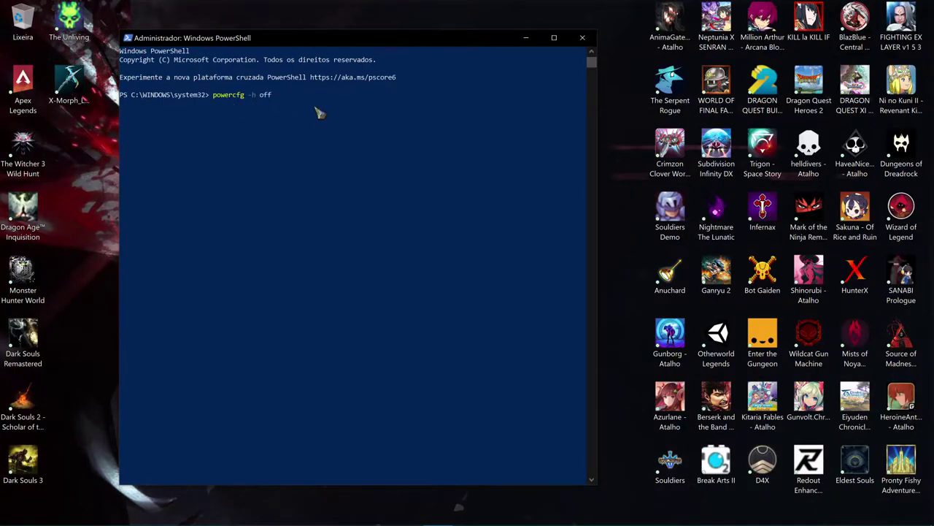
key("Return")
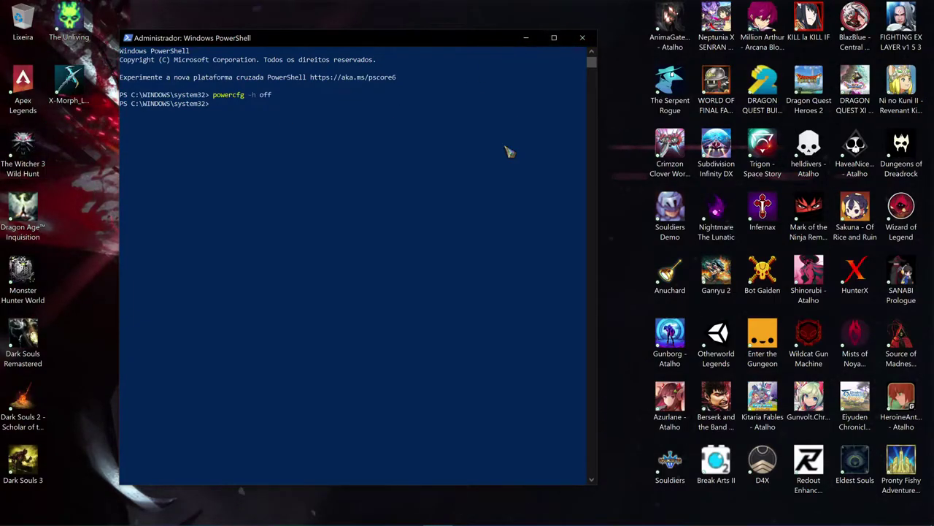
left_click(582, 38)
- Refresh the desktop and open Limpeza de Disco for drive C:
right_click(348, 56)
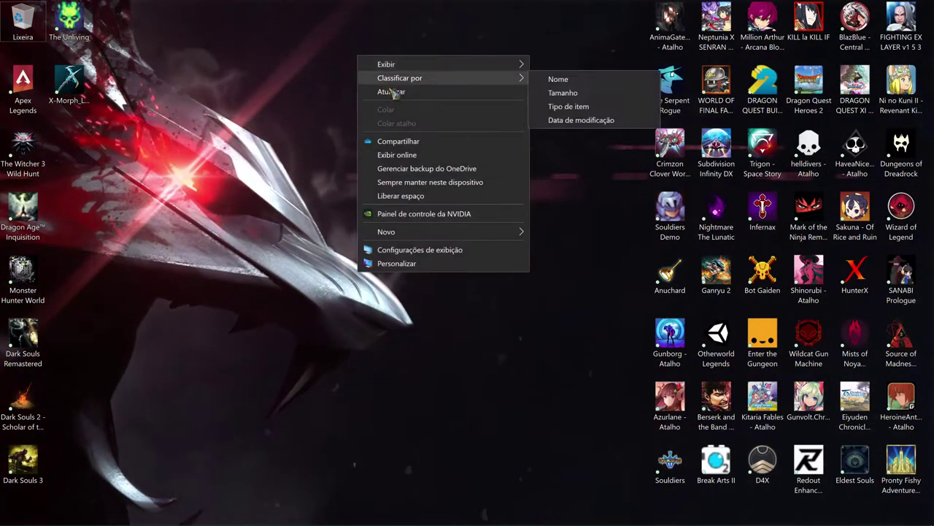
left_click(394, 98)
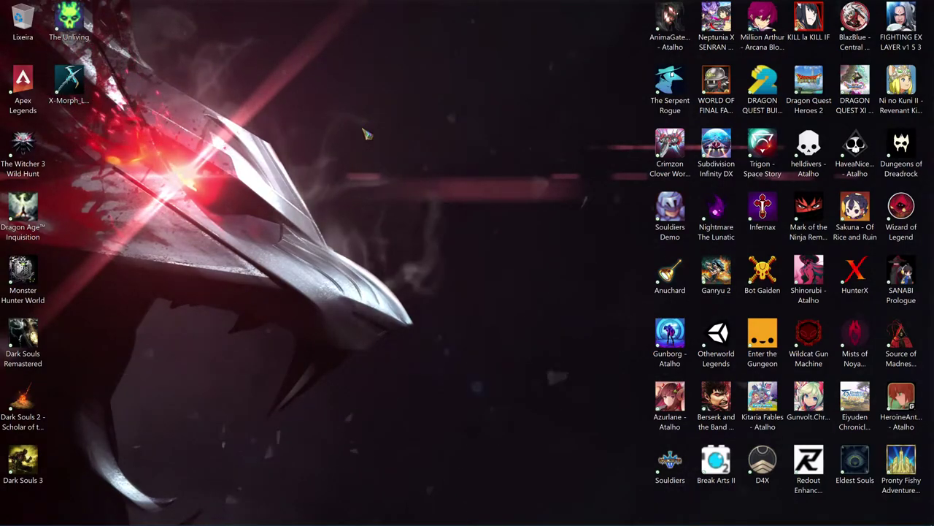
key("super")
type("lim")
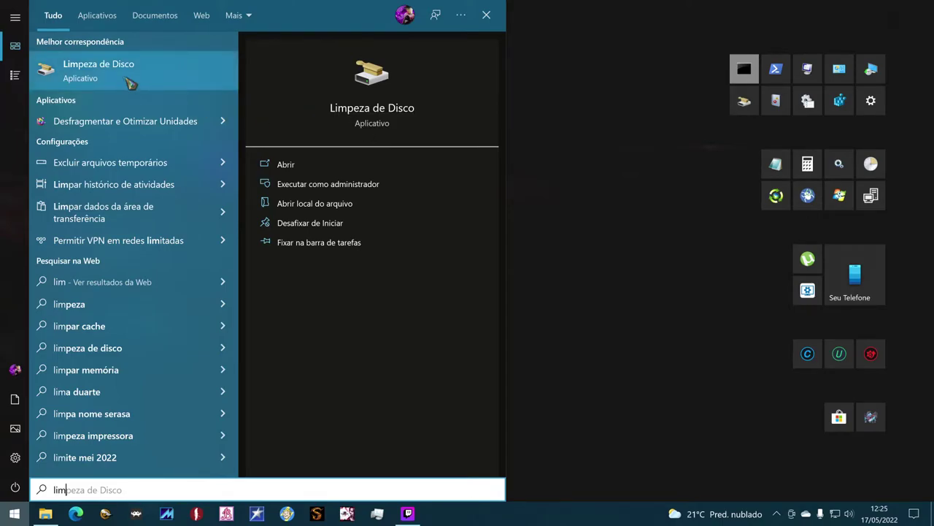
key("Return")
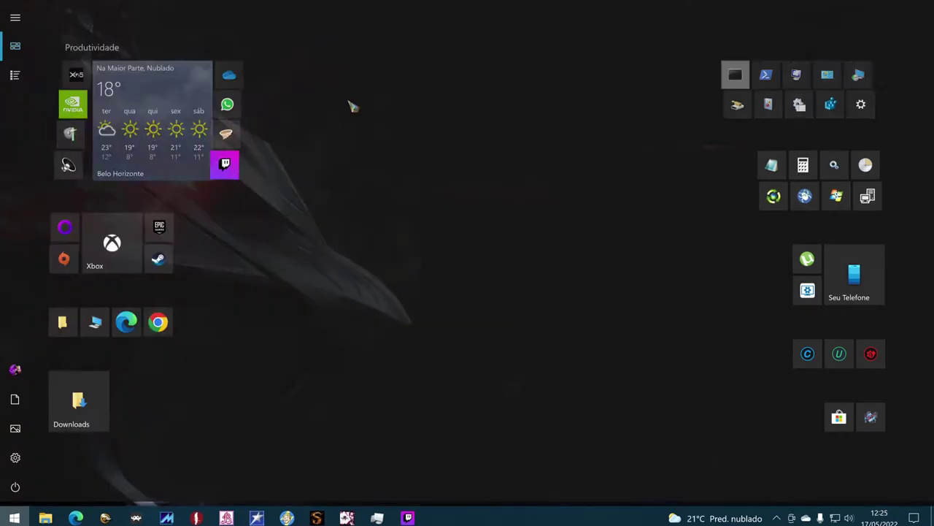
left_click_drag(429, 224, 358, 48)
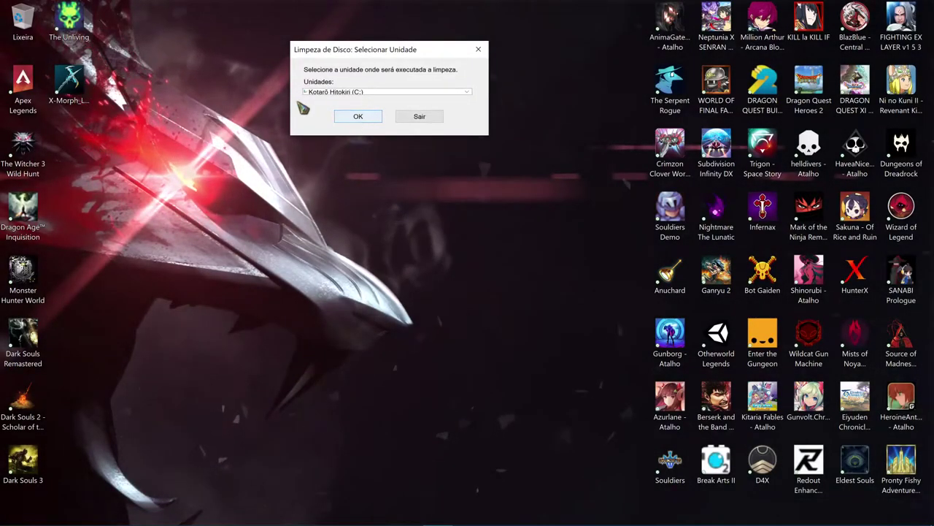
left_click(363, 119)
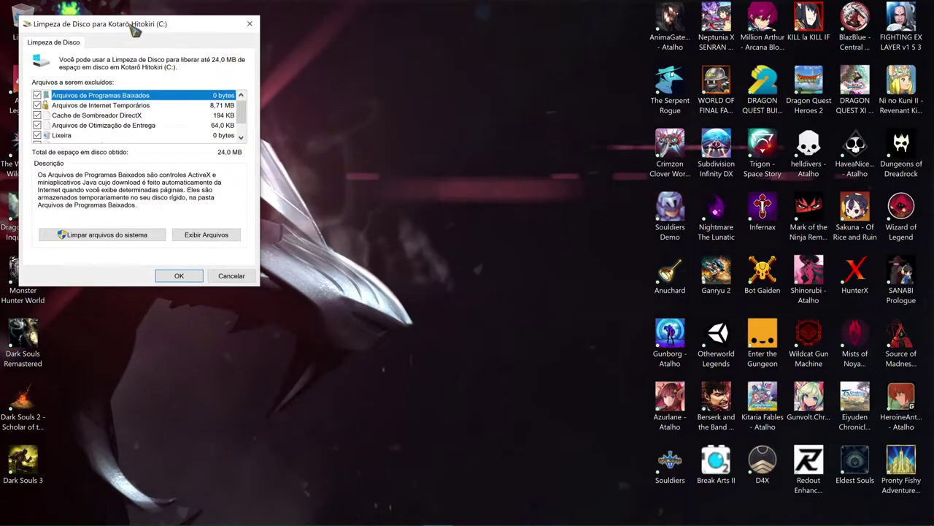
left_click_drag(142, 9, 370, 28)
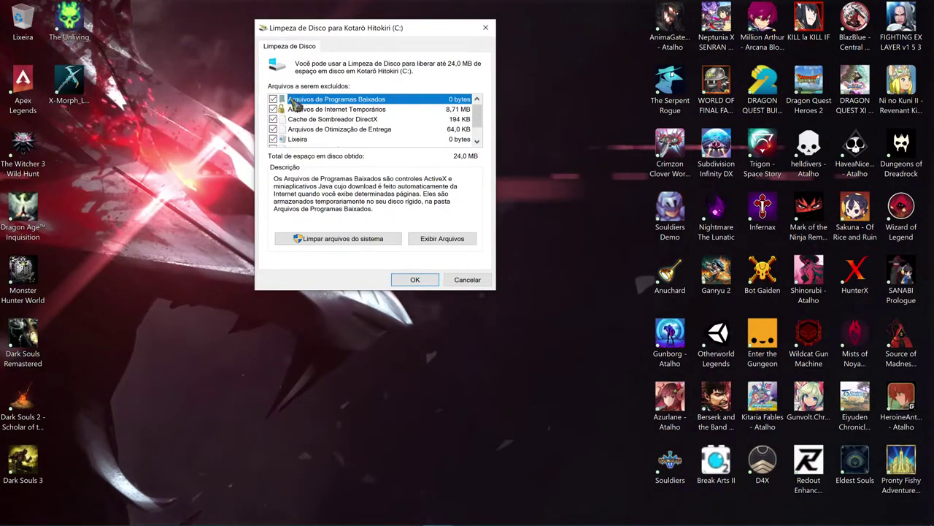
- Review the checked file categories in Limpeza de Disco and run the cleanup of drive C:
scroll(285, 135, "down", 1)
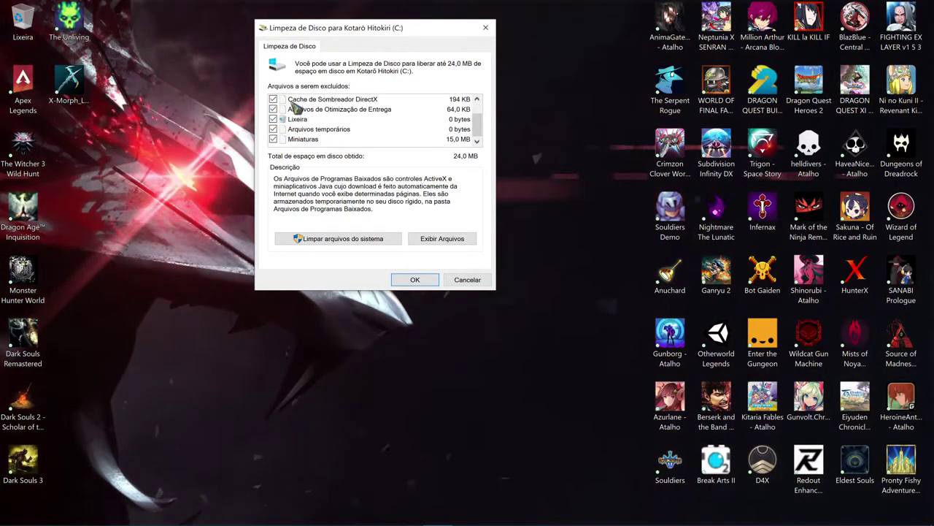
scroll(296, 106, "up", 1)
scroll(321, 119, "down", 1)
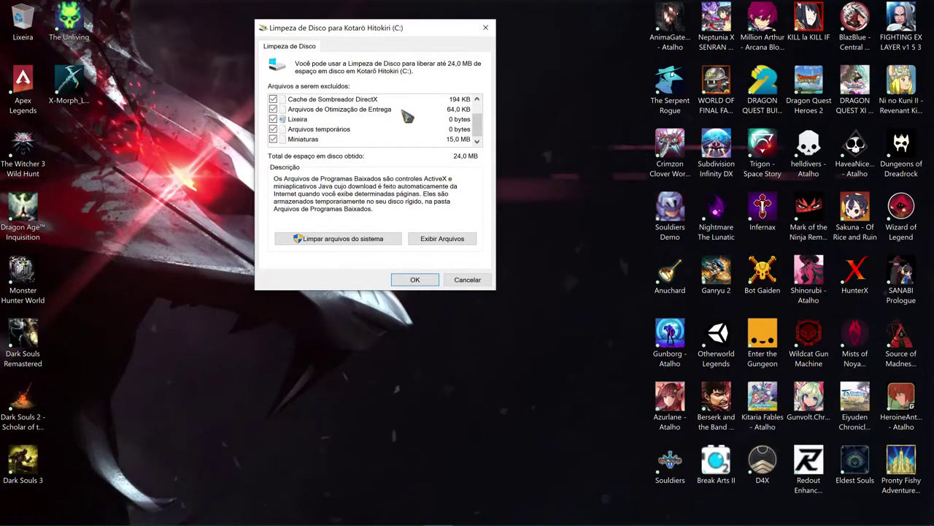
left_click(415, 280)
left_click(475, 280)
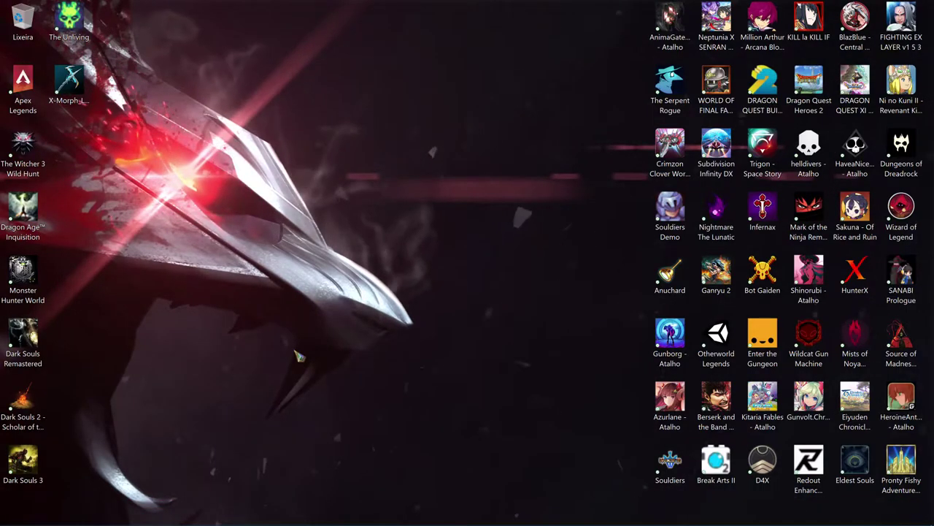
- Open the Windows Temp folder by running temp
key("super+r")
type("tem")
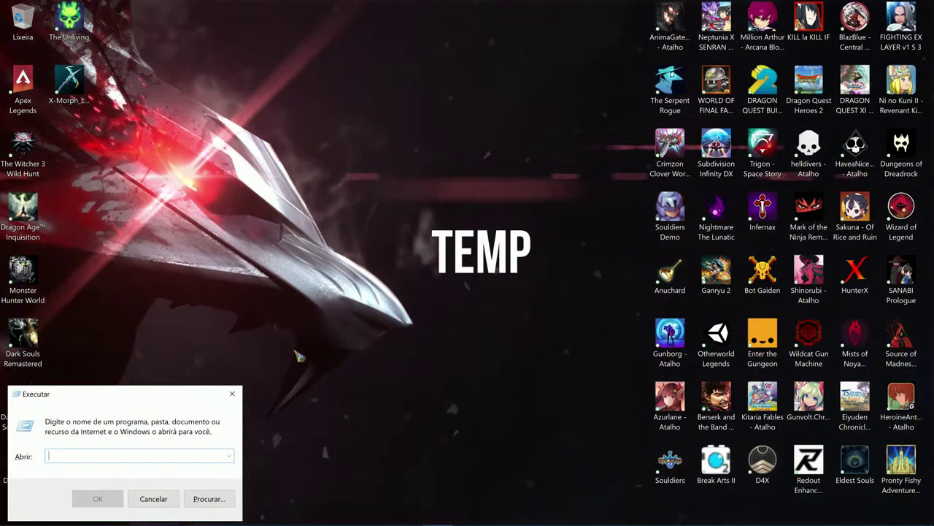
type("p")
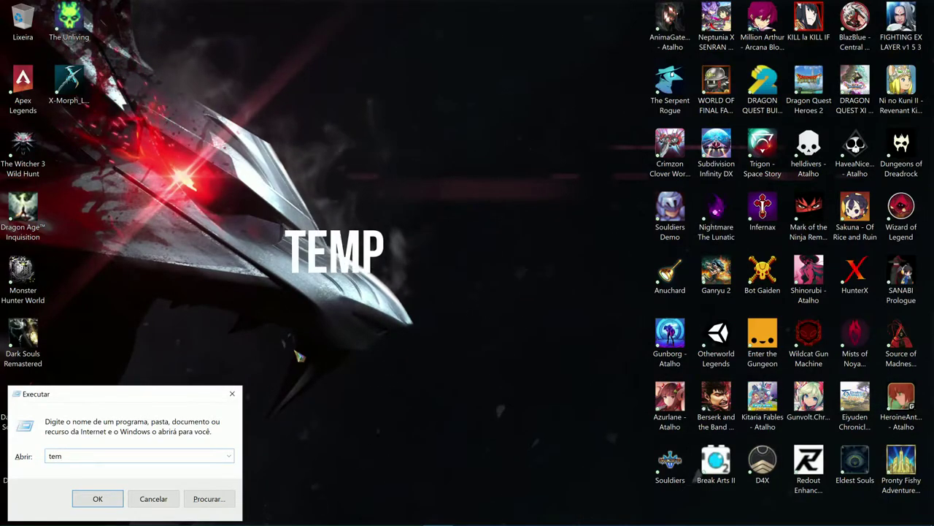
key("Return")
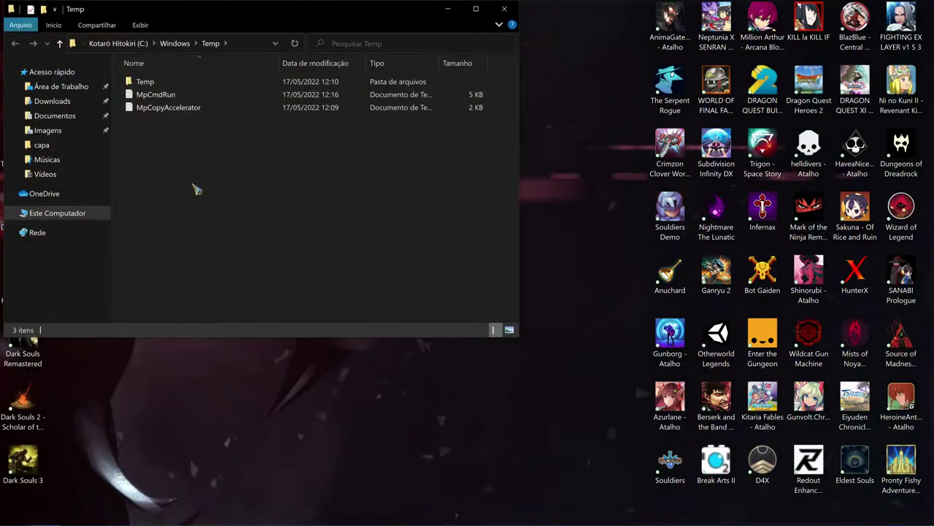
- Move all items in the Windows Temp folder to the recycle bin
key("ctrl+a")
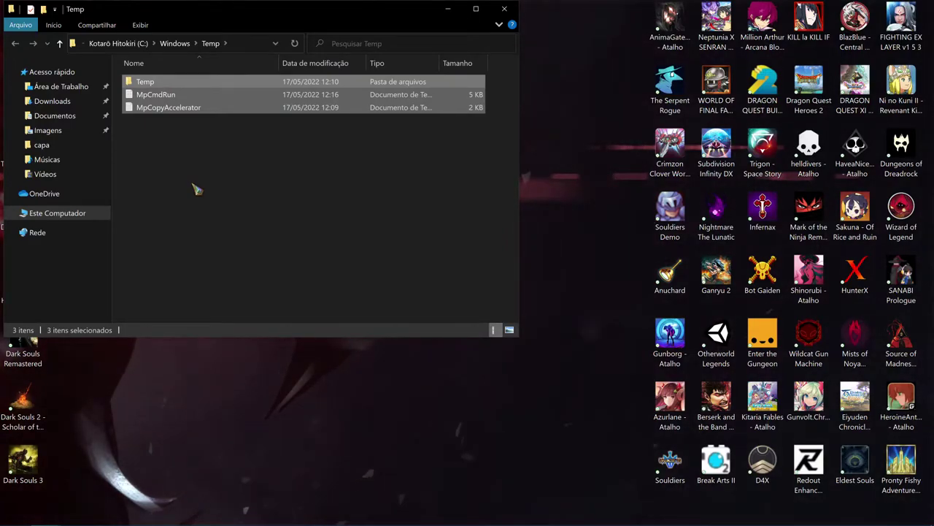
key("Delete")
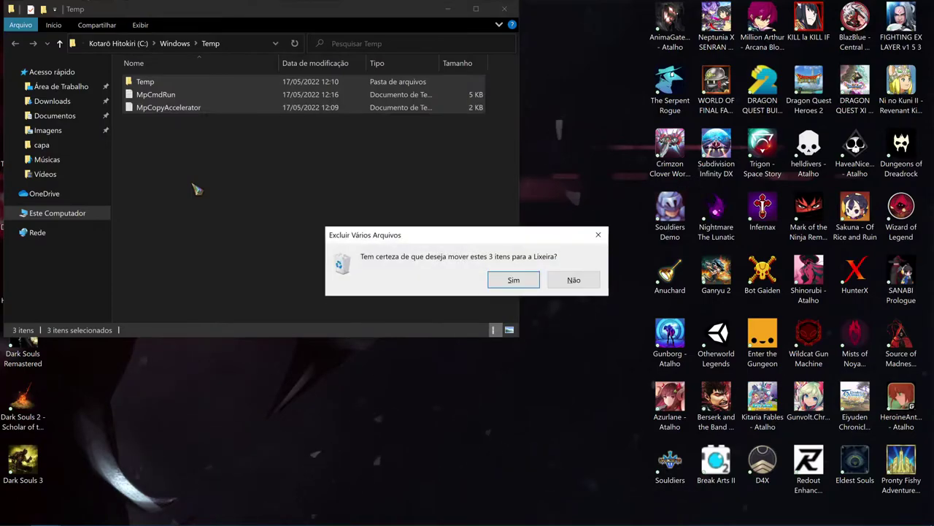
left_click(513, 280)
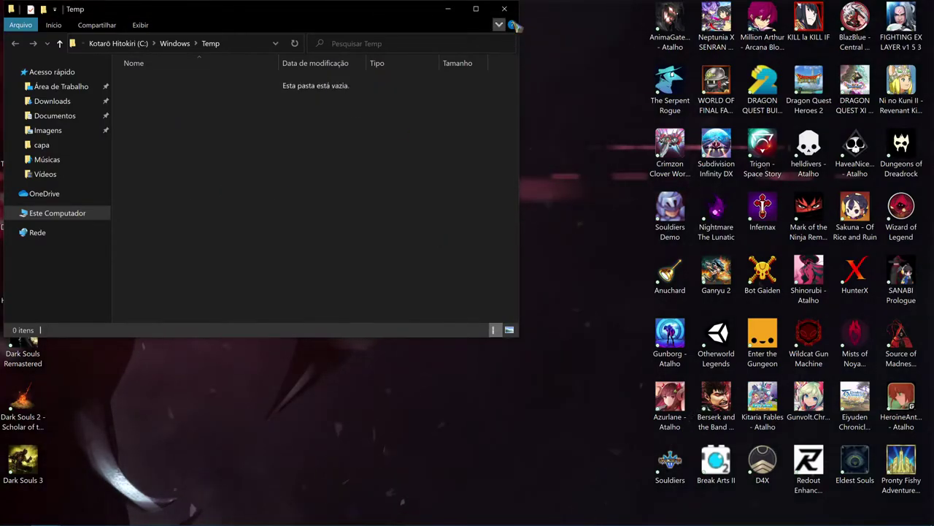
- Close the Windows Temp folder and open the user's local Temp folder by running %temp%
left_click(503, 8)
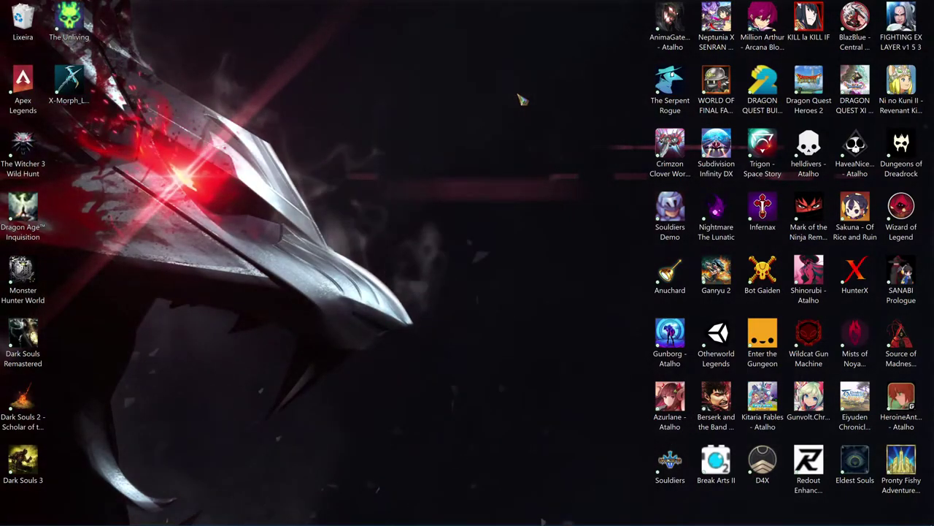
key("super+r")
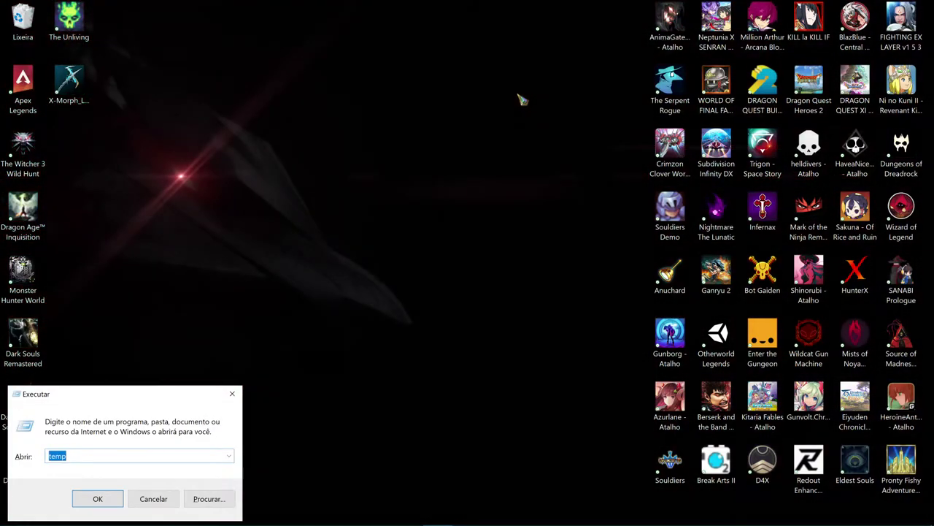
type("%")
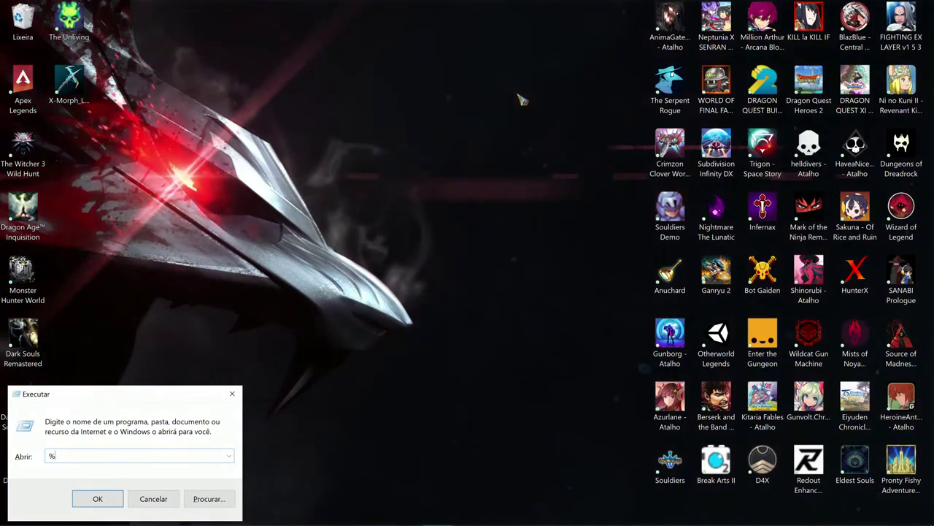
type("temp")
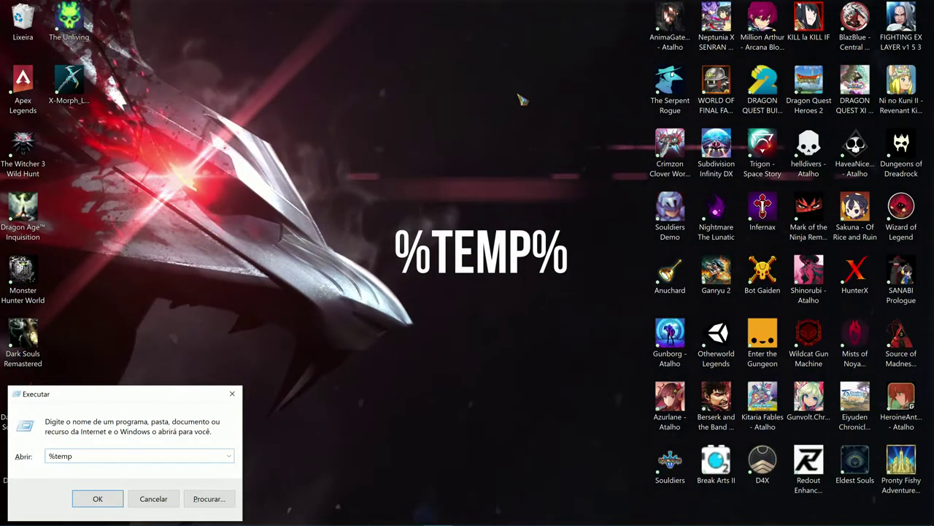
type("%")
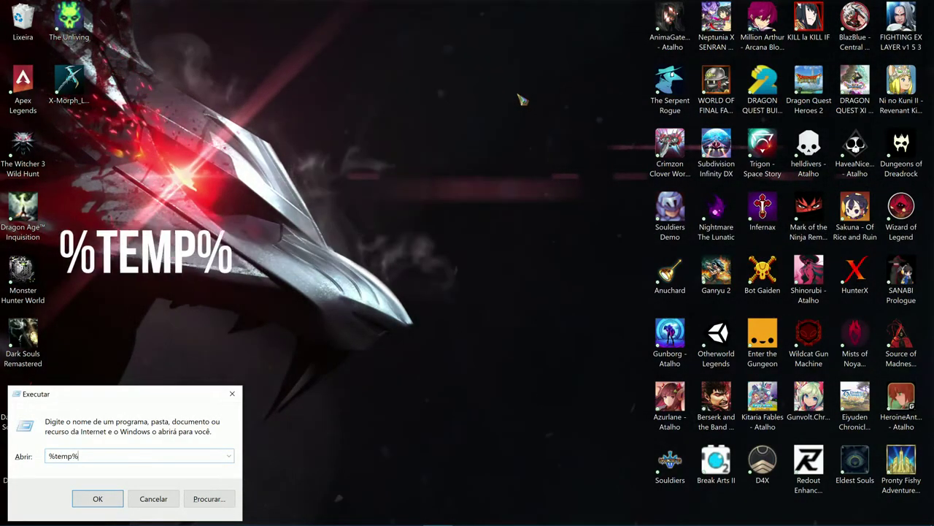
key("Return")
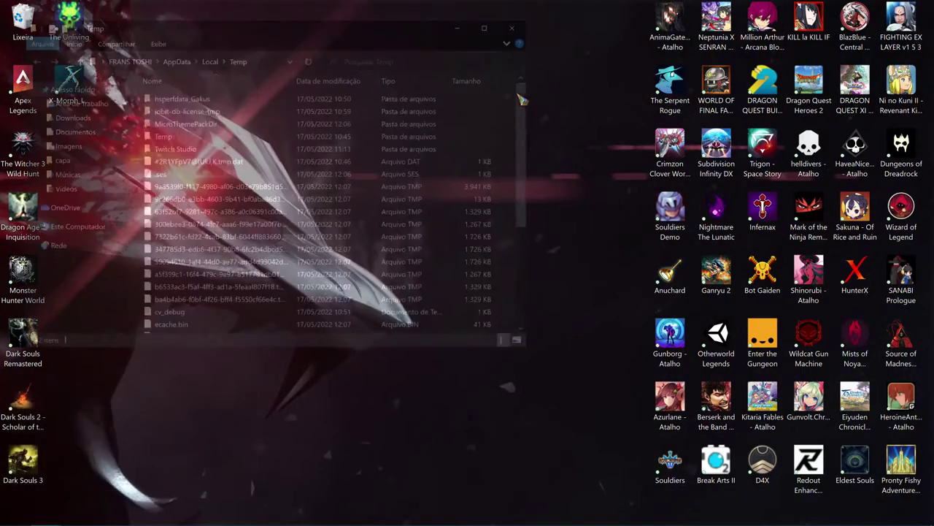
- Move all items in the user's Temp folder to the recycle bin, skipping every item in use, and close the folder
left_click(268, 110)
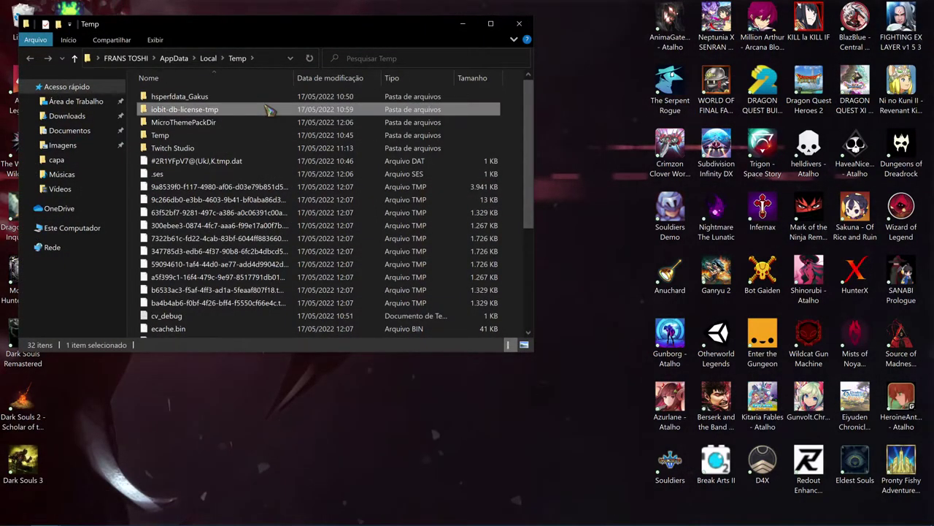
key("ctrl+a")
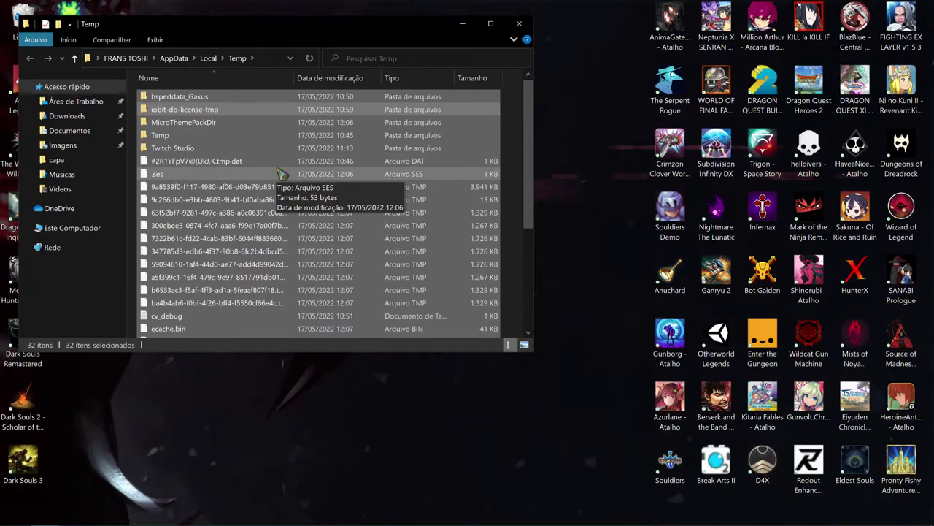
key("Delete")
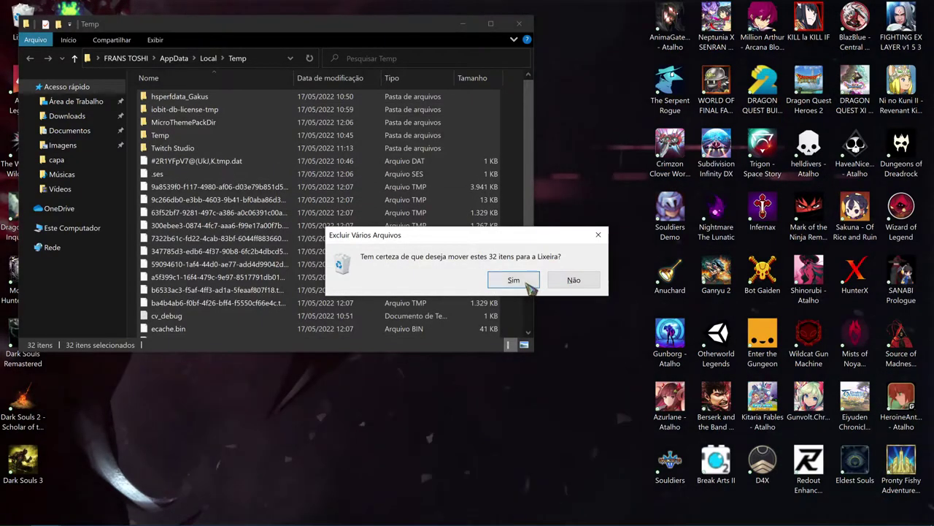
left_click(504, 280)
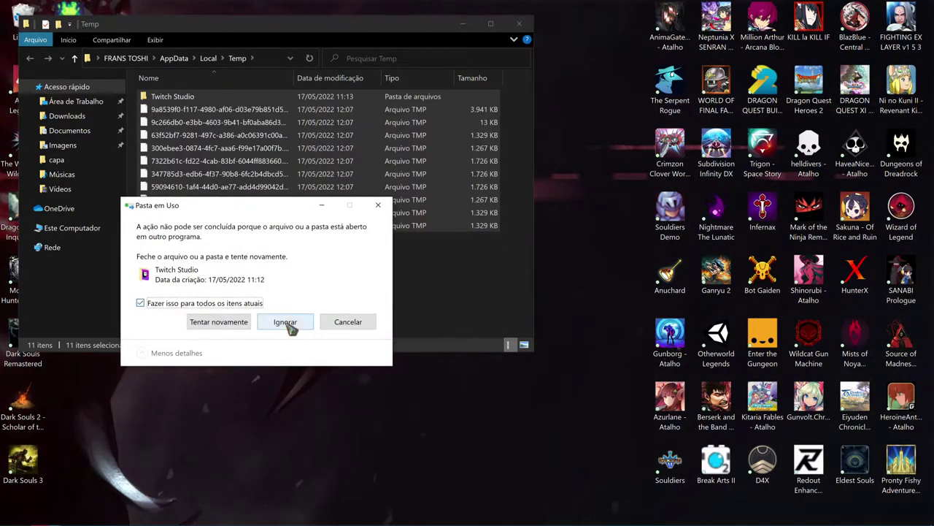
left_click(286, 323)
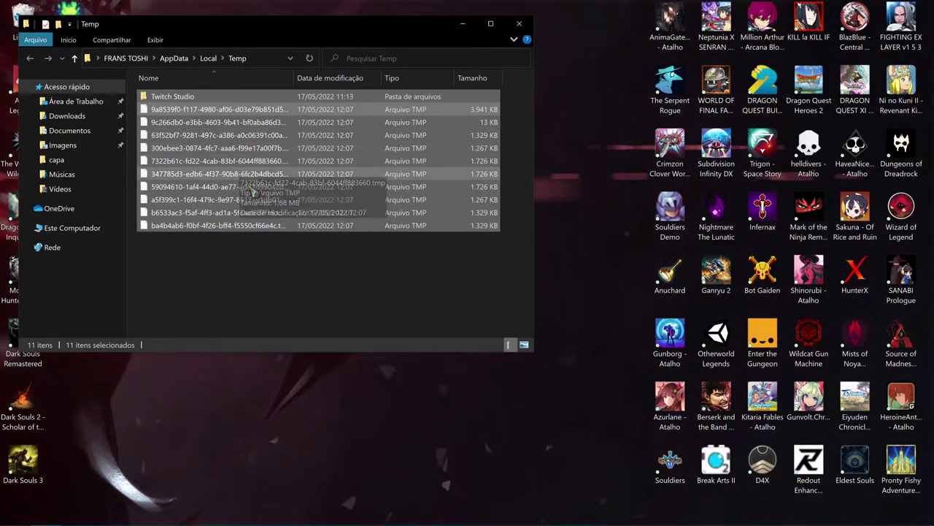
left_click(526, 25)
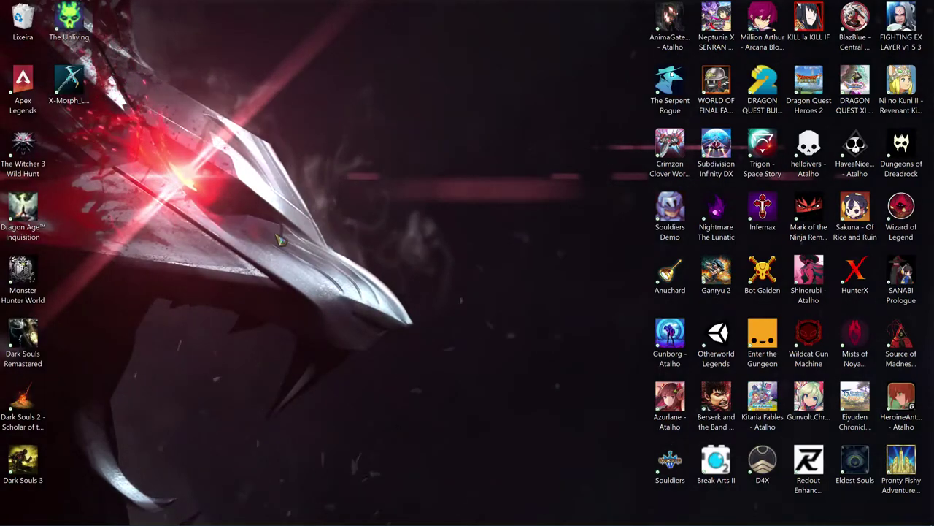
- Open the Windows Prefetch folder by running prefetch and grant permanent access to it
key("super+r")
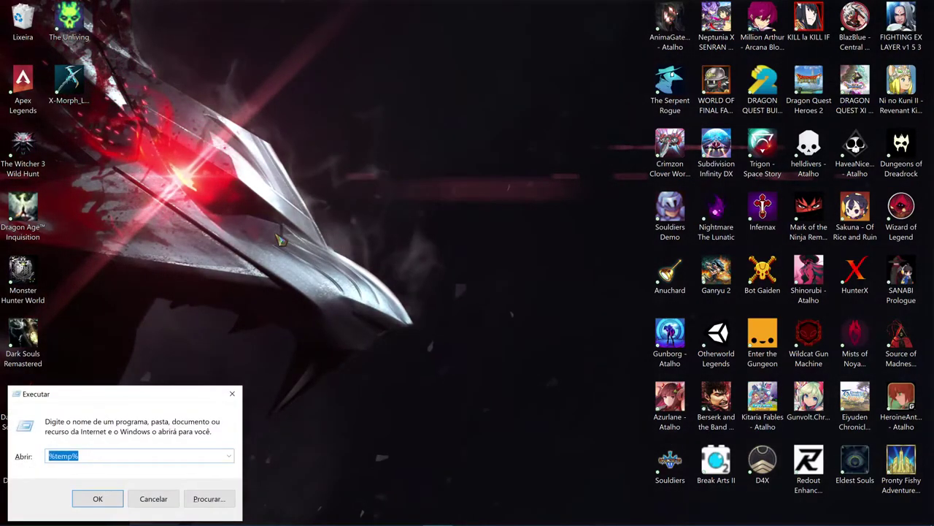
key("BackSpace")
type("pre")
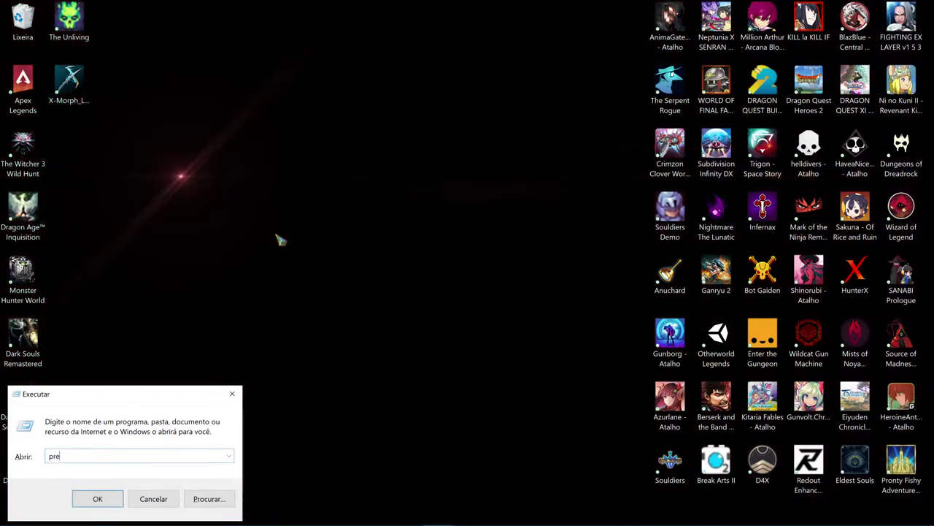
type("fe")
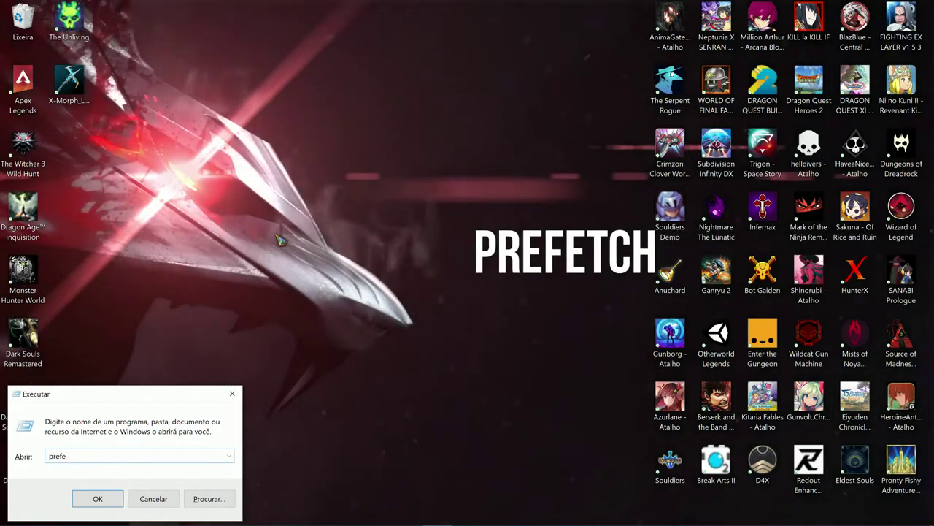
type("tch")
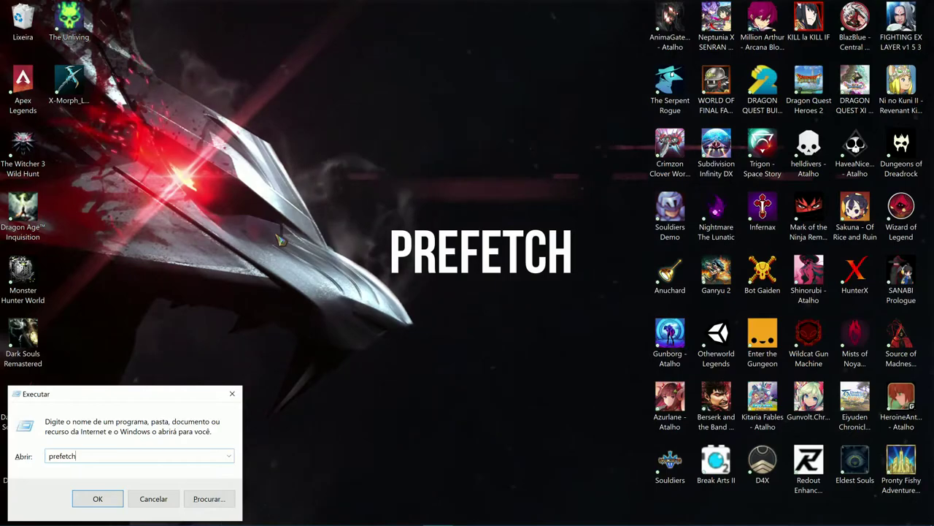
key("Return")
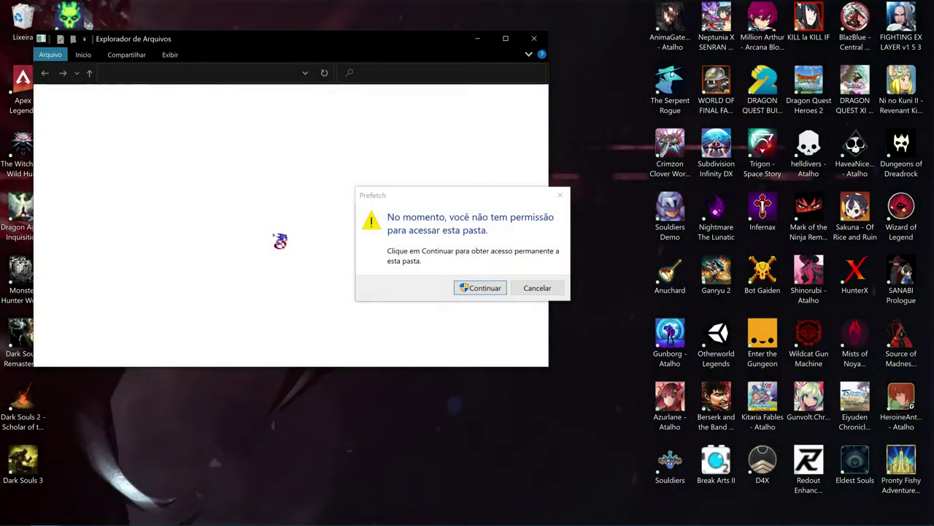
left_click_drag(411, 199, 432, 146)
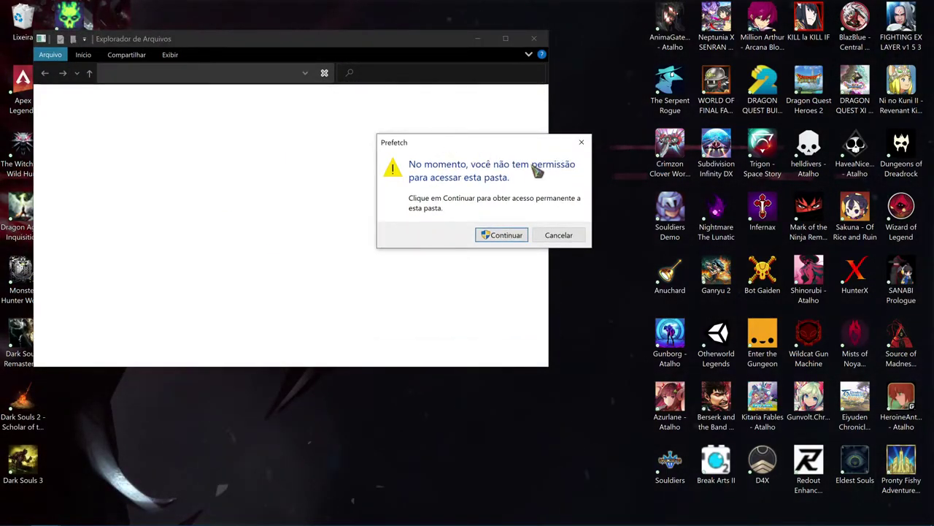
left_click(515, 236)
- Move all files in the Prefetch folder to the recycle bin, skipping any in use, and close the folder
key("ctrl+a")
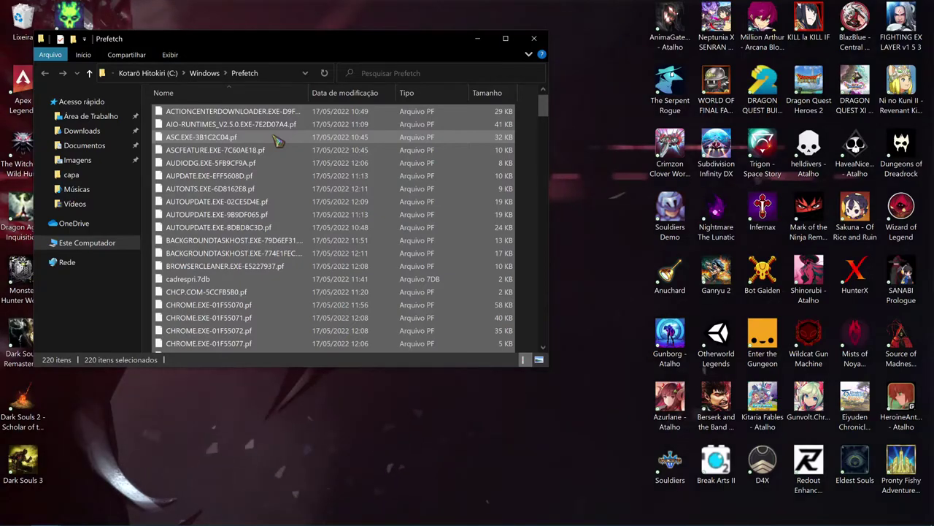
key("Delete")
key("Return")
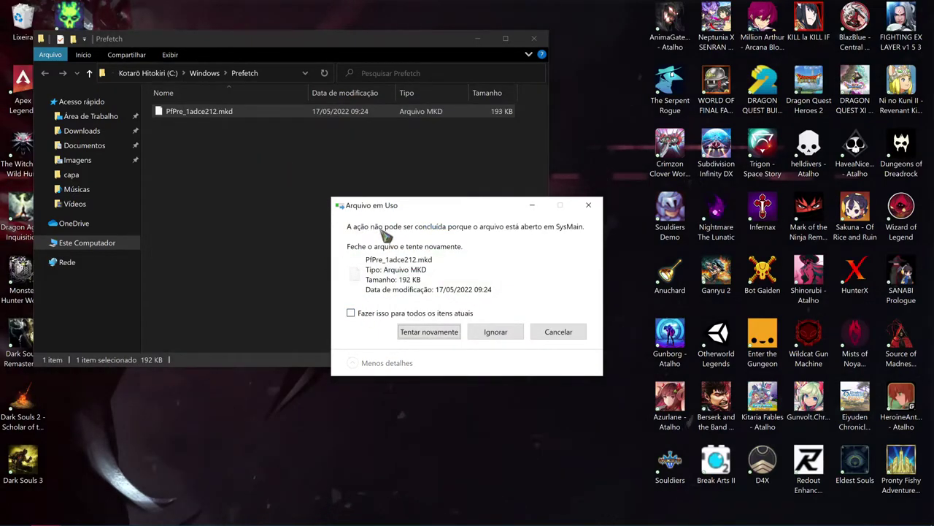
left_click_drag(403, 203, 320, 135)
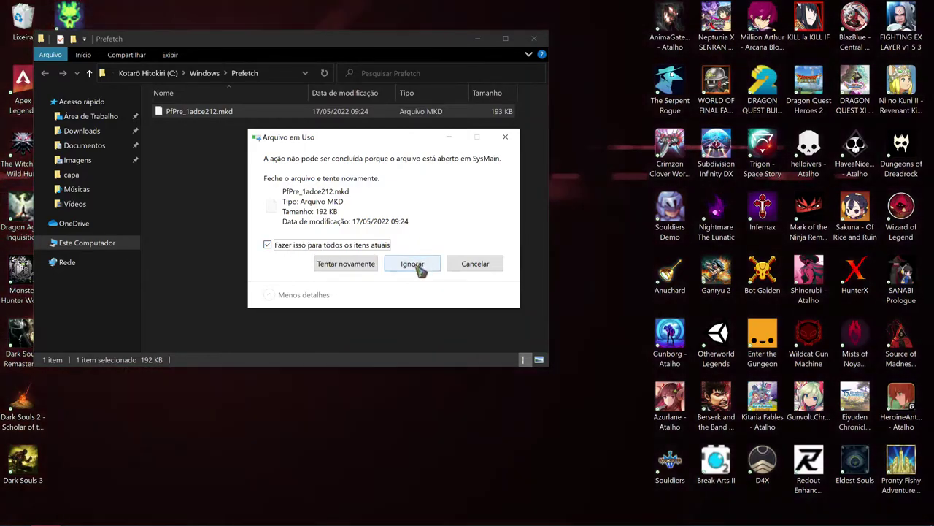
left_click(411, 265)
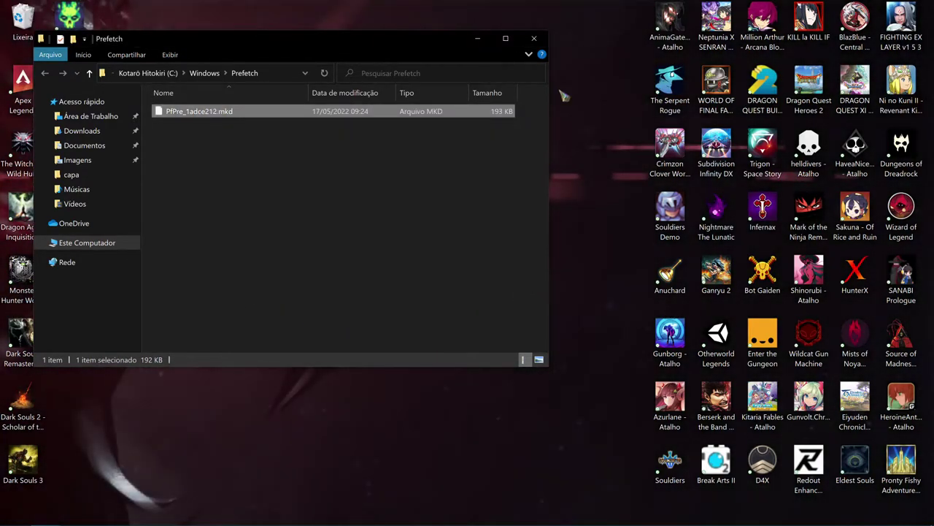
left_click(534, 38)
- Permanently empty the recycle bin (Lixeira) and refresh the desktop
right_click(396, 53)
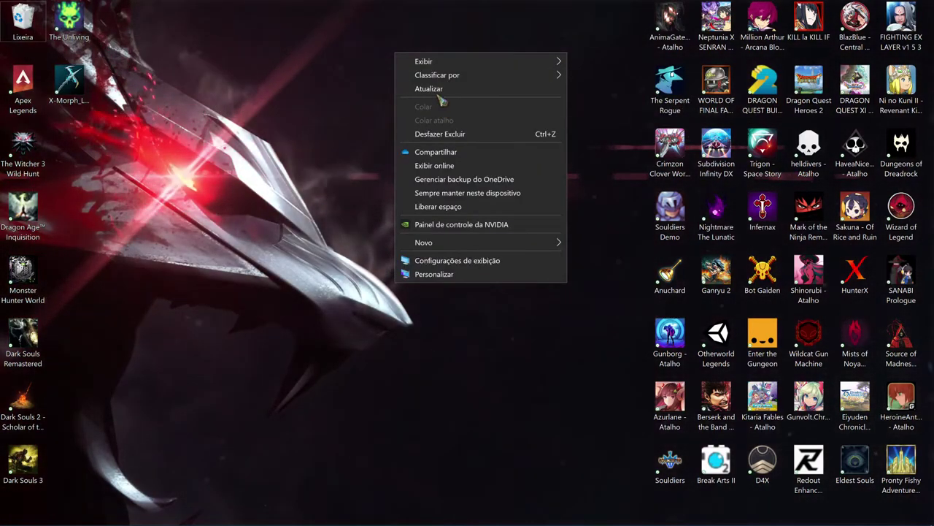
left_click(441, 91)
right_click(23, 22)
left_click(73, 42)
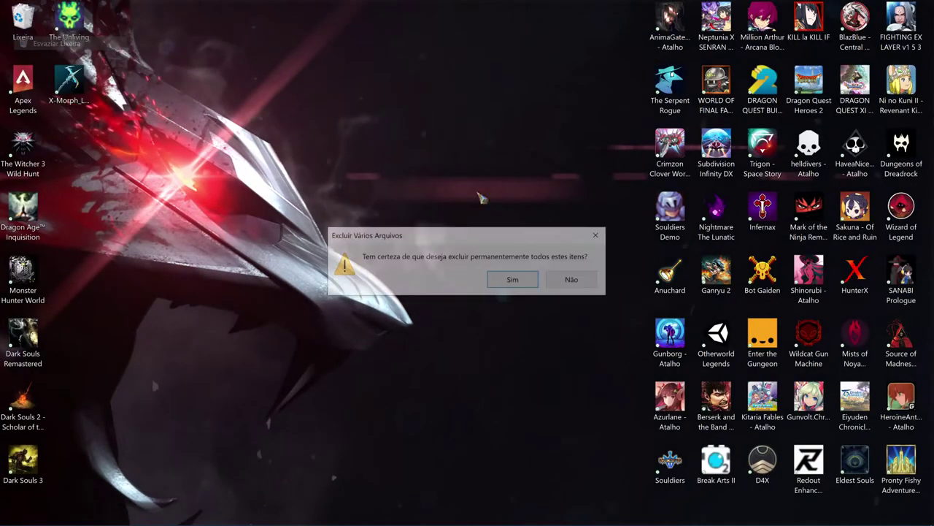
left_click(515, 280)
right_click(384, 50)
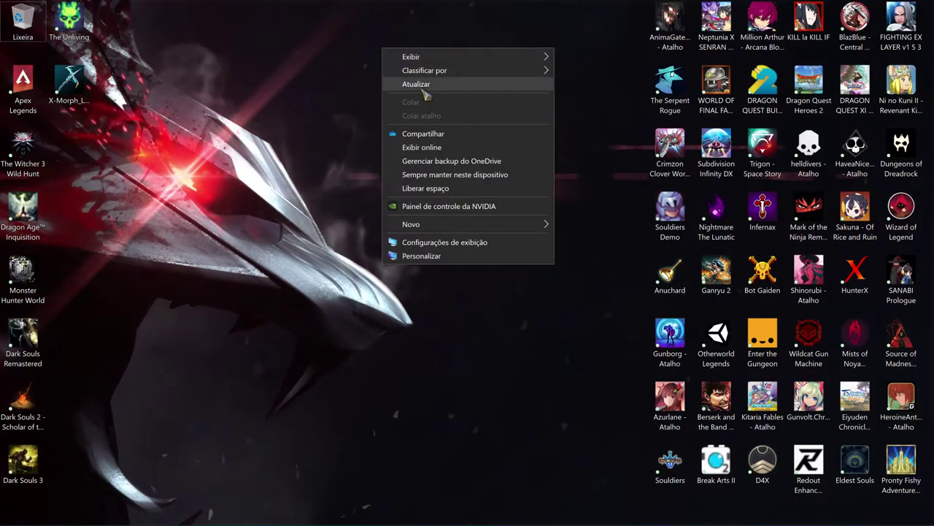
left_click(423, 84)
right_click(359, 44)
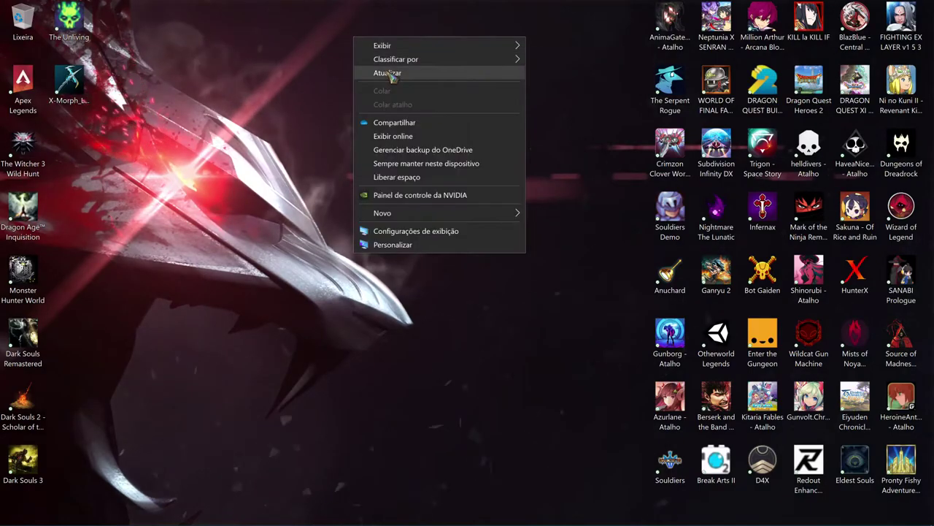
left_click(391, 82)
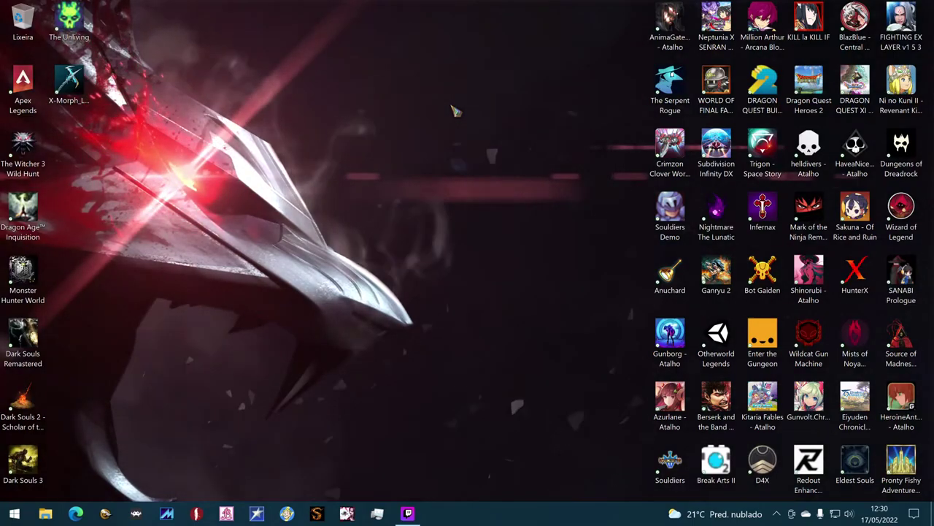
- Open the Armazenamento settings, show more categories for drive C: and view the Sistema e reservado details
right_click(438, 354)
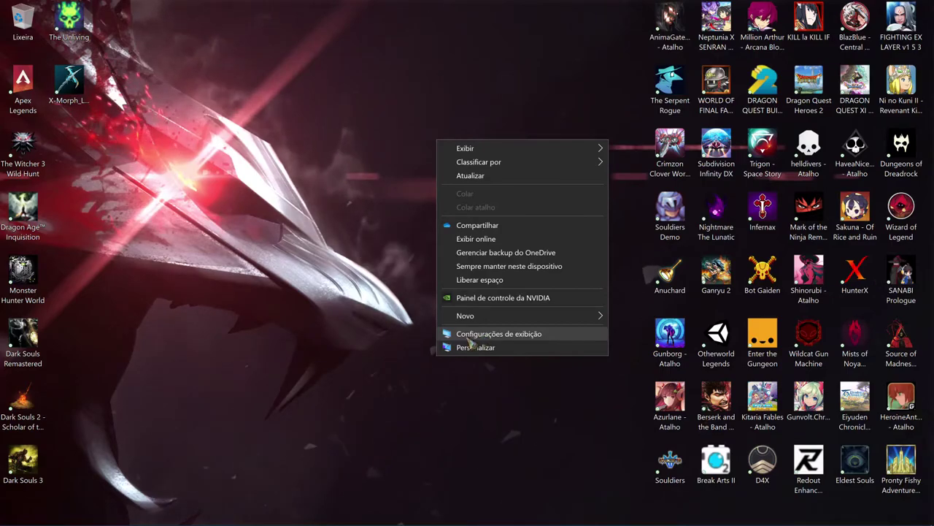
left_click(537, 341)
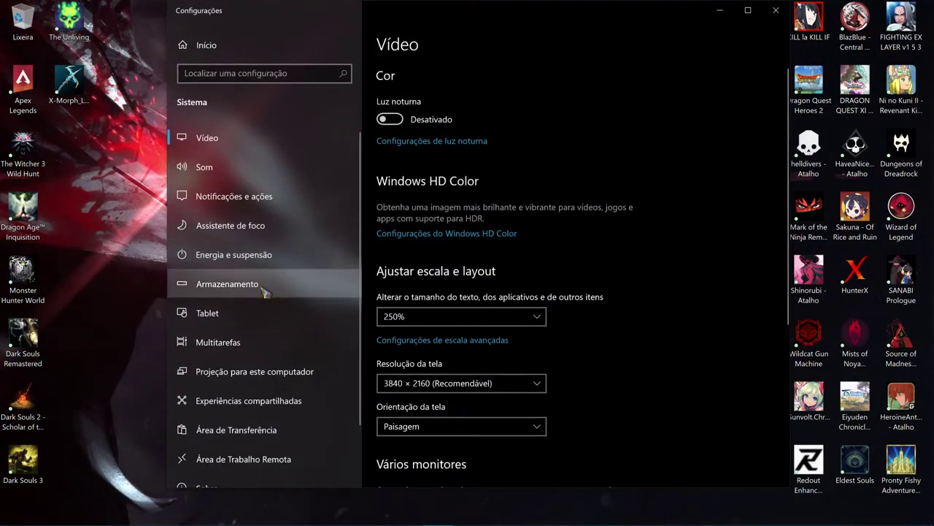
left_click(255, 287)
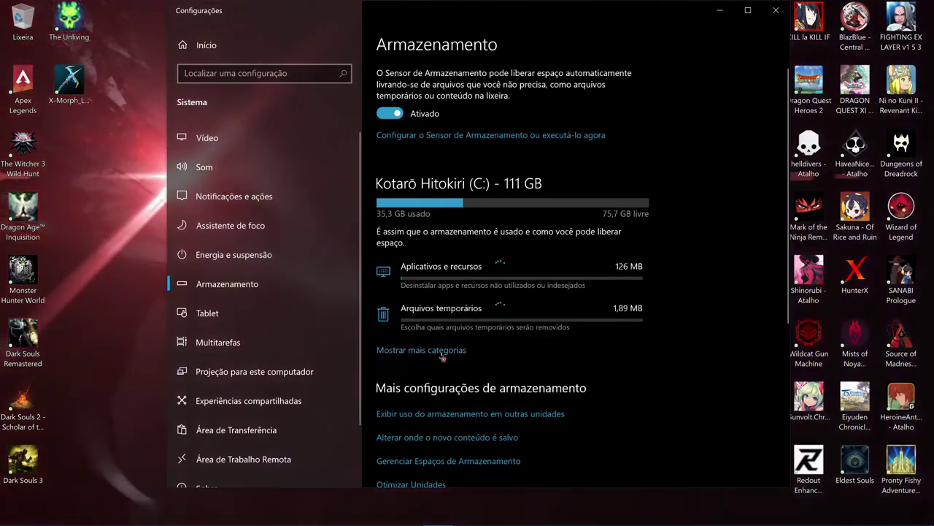
left_click(431, 350)
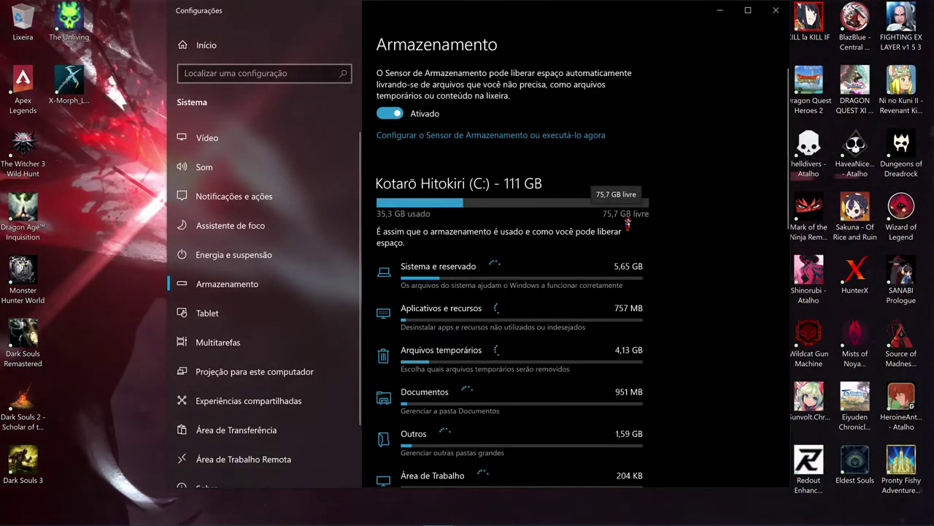
left_click(447, 277)
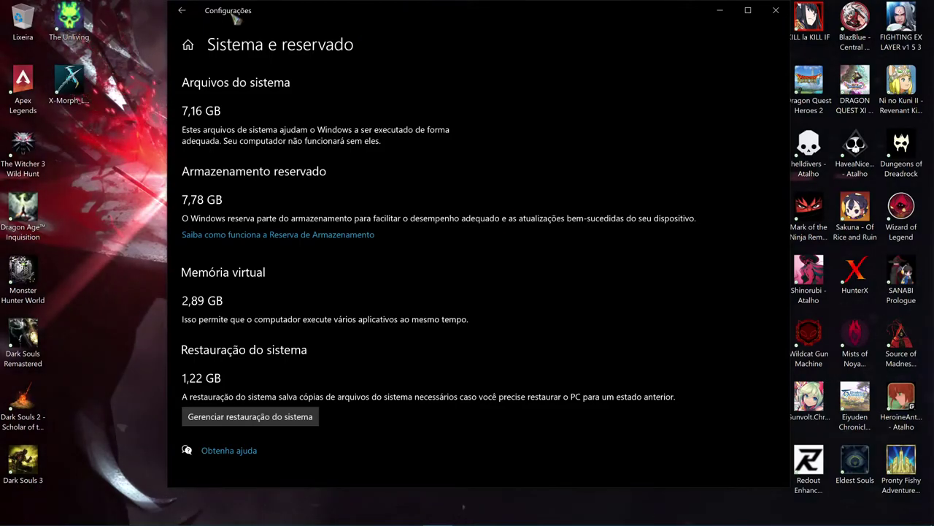
key("alt+Left")
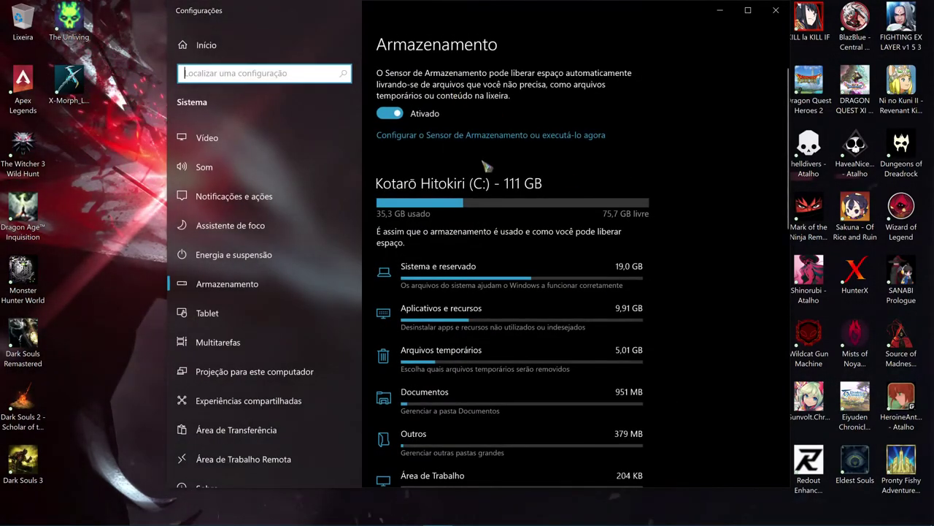
- Review the Sensor de Armazenamento setting and the storage use per category on drive C:, and close Configurações
left_click(385, 114)
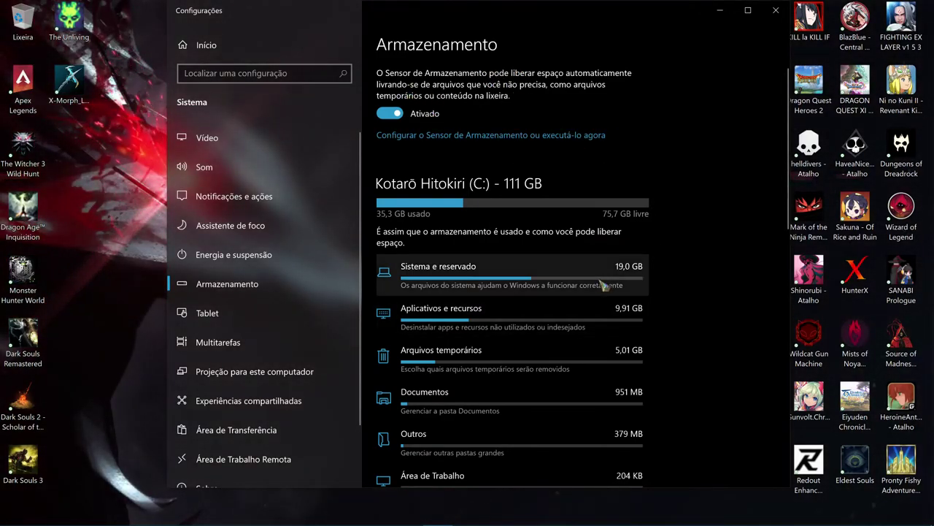
scroll(607, 284, "down", 6)
scroll(614, 274, "up", 6)
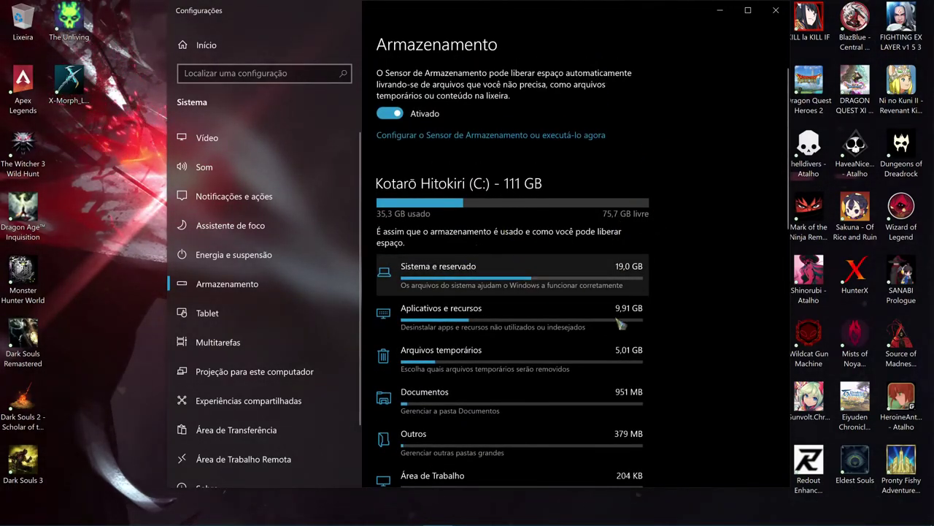
scroll(516, 307, "down", 2)
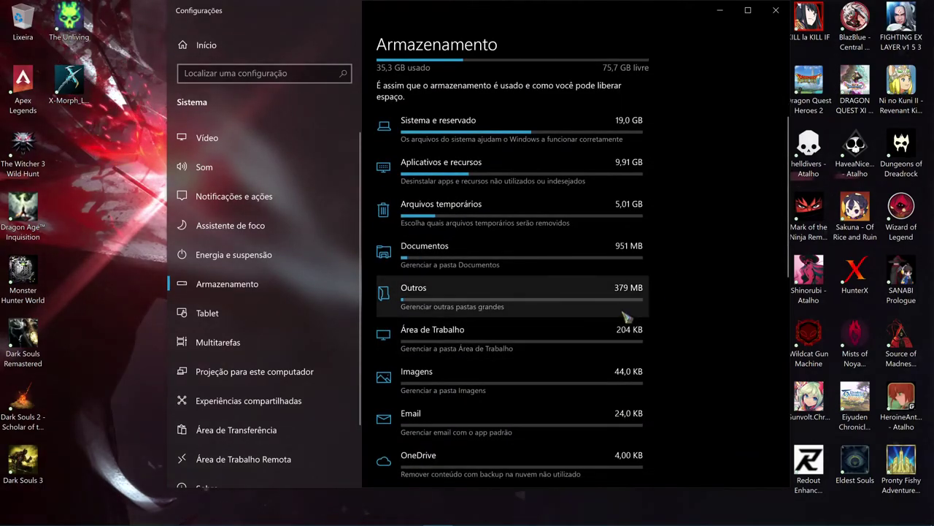
scroll(511, 159, "up", 2)
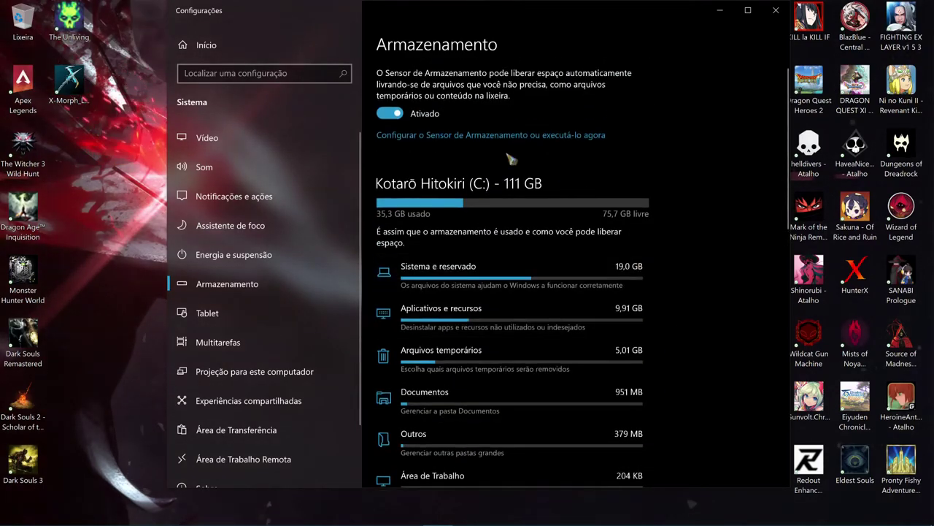
left_click(774, 11)
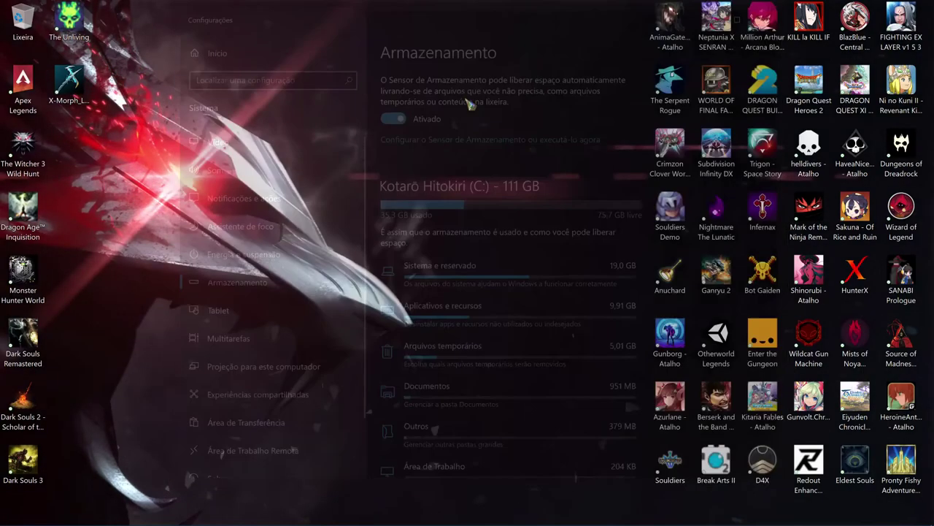